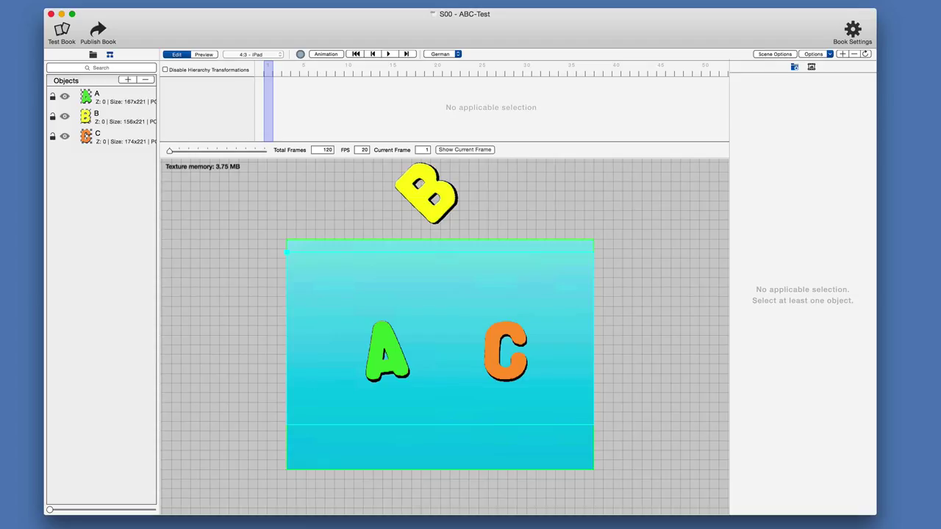
# Add a text object at the top of the scene reading 'German'
pyautogui.click(127, 80)
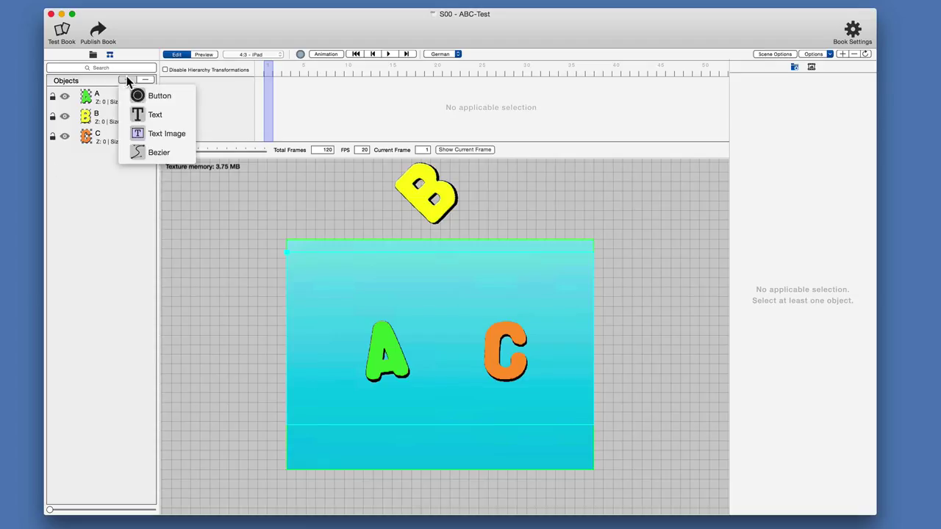
pyautogui.click(155, 115)
pyautogui.moveTo(445, 370); pyautogui.dragTo(414, 282)
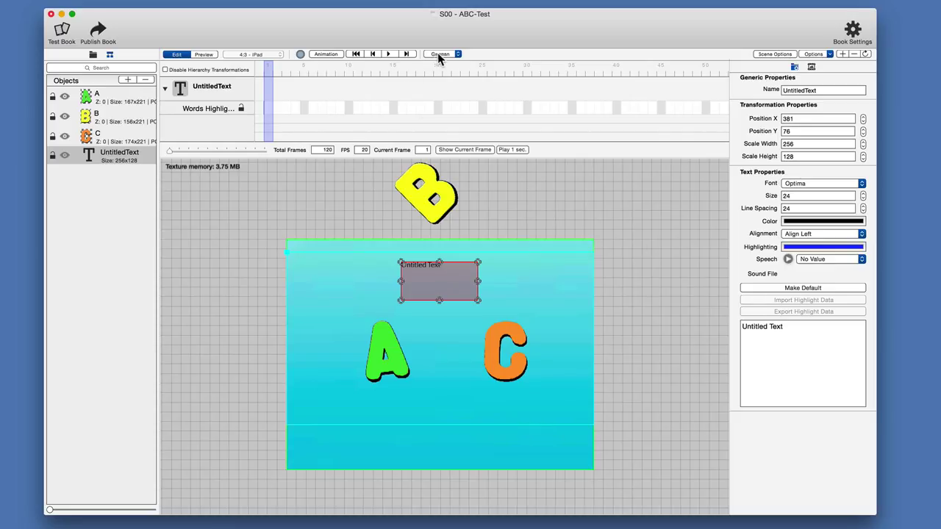
pyautogui.click(768, 329)
pyautogui.tripleClick(769, 329)
pyautogui.write('German')
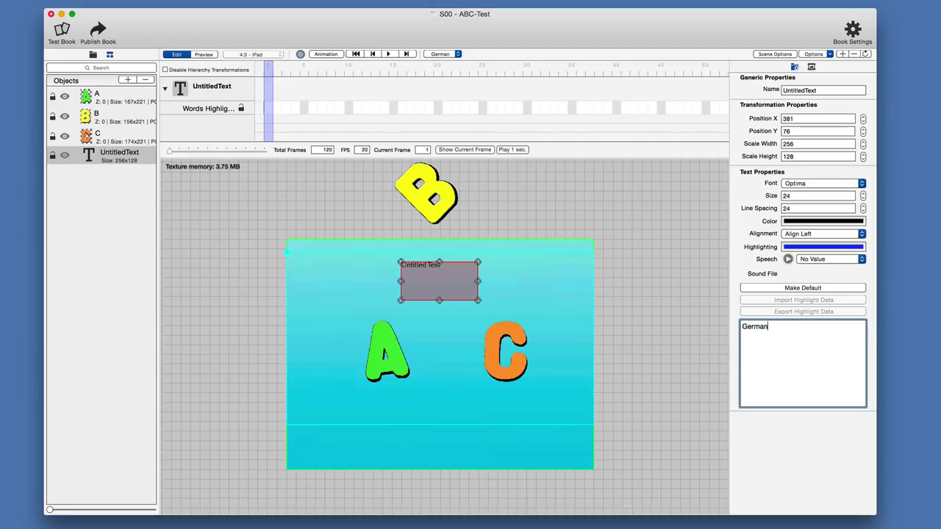
pyautogui.press('super+a')
# Set the text's font size to 48 and line spacing to 54
pyautogui.click(807, 197)
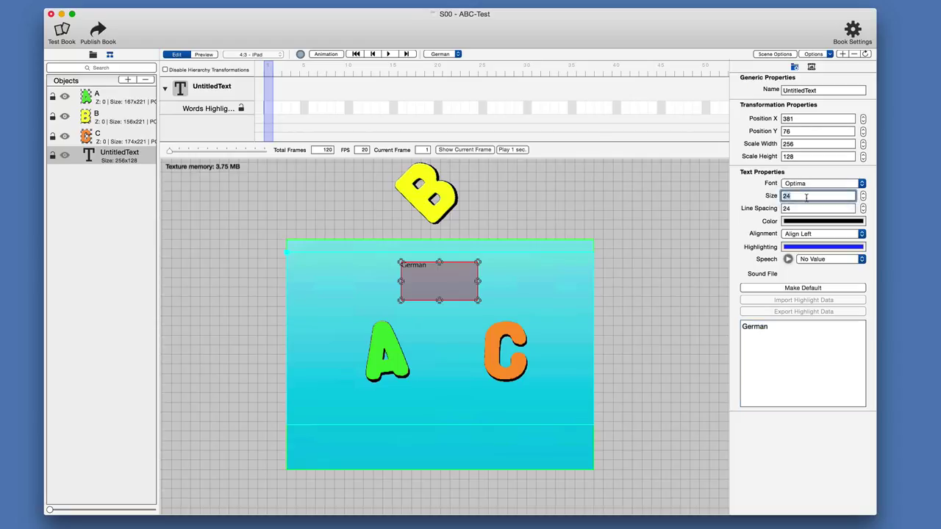
pyautogui.write('48')
pyautogui.press('Return')
pyautogui.press('Tab')
pyautogui.write('54')
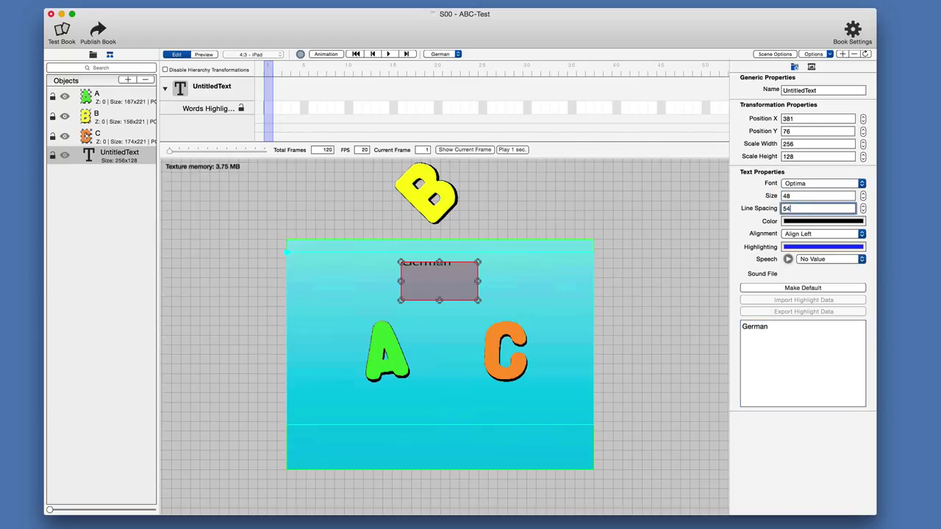
pyautogui.press('Return')
# In the English version, change the same text to read 'English'
pyautogui.click(520, 279)
pyautogui.click(440, 274)
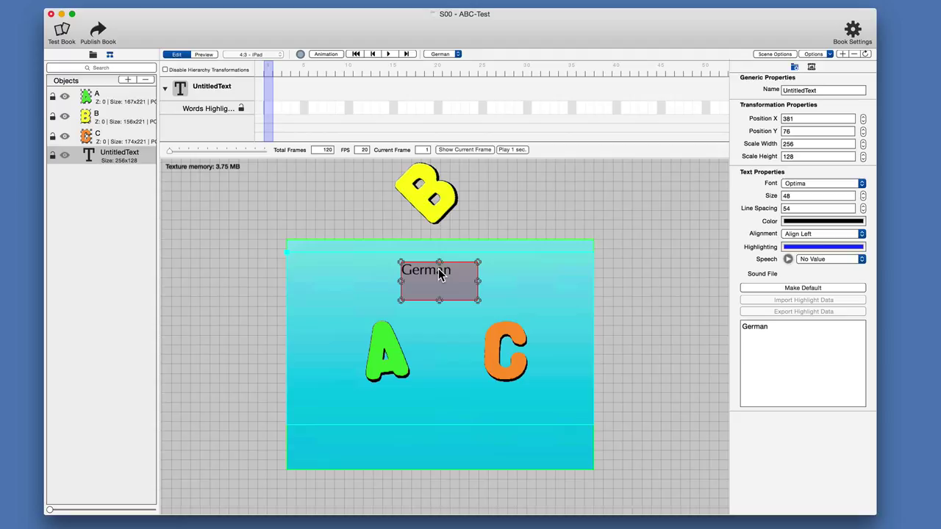
pyautogui.click(442, 54)
pyautogui.click(439, 47)
pyautogui.tripleClick(772, 330)
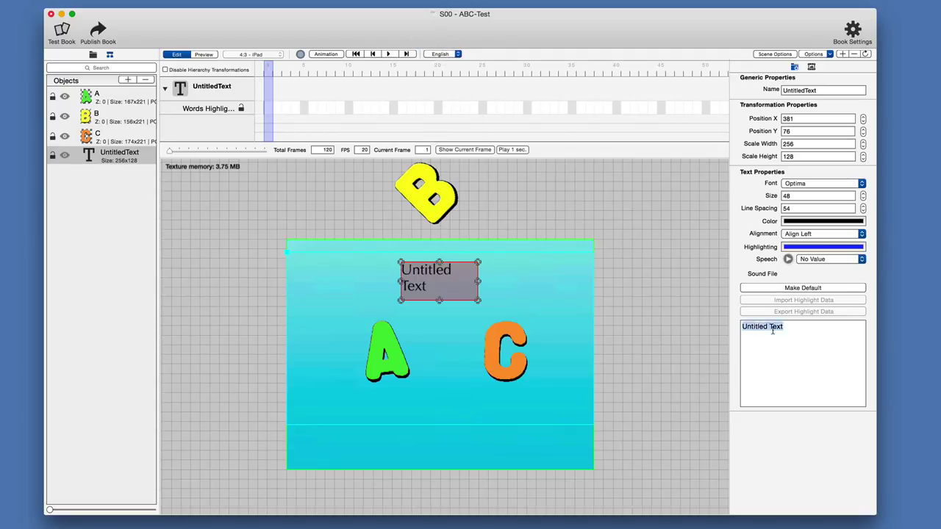
pyautogui.write('Eng')
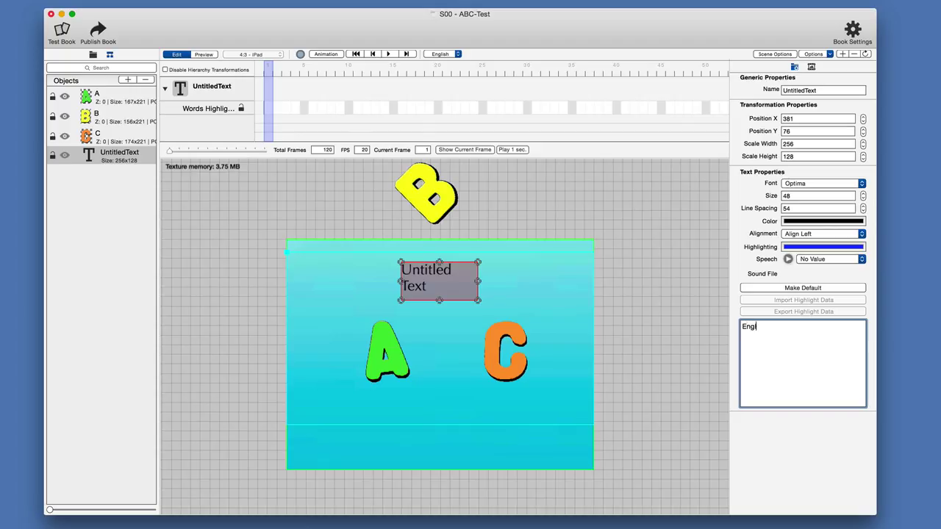
pyautogui.write('lish')
pyautogui.press('super+a')
# Preview the animation in English, replay it in German, then return to editing
pyautogui.click(654, 328)
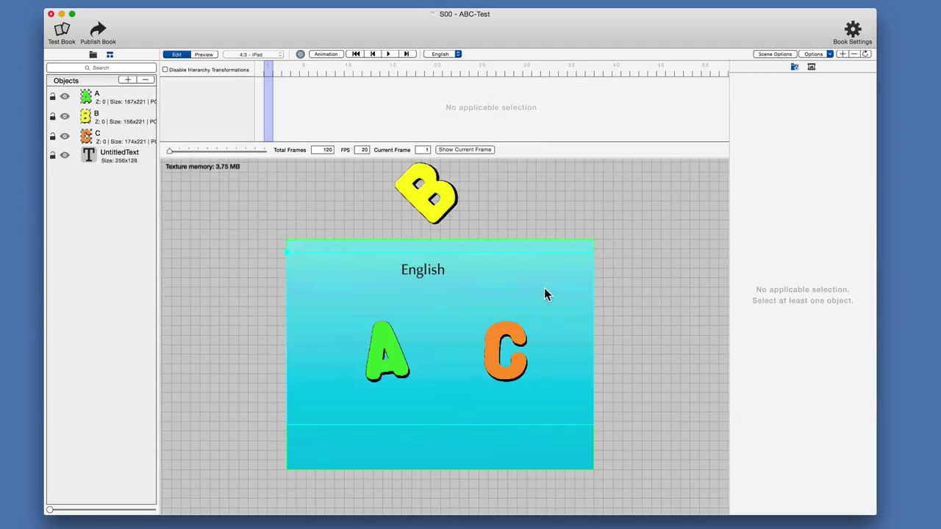
pyautogui.press('super+p')
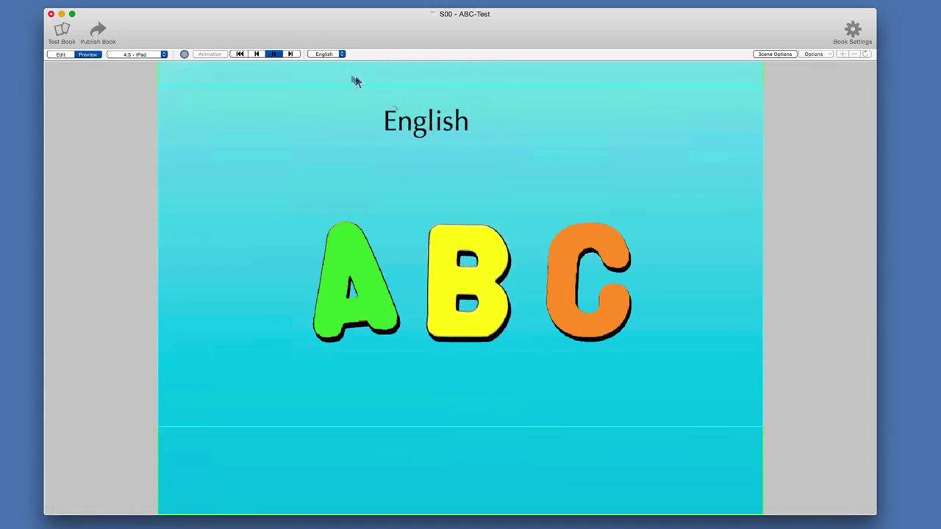
pyautogui.click(323, 54)
pyautogui.click(325, 61)
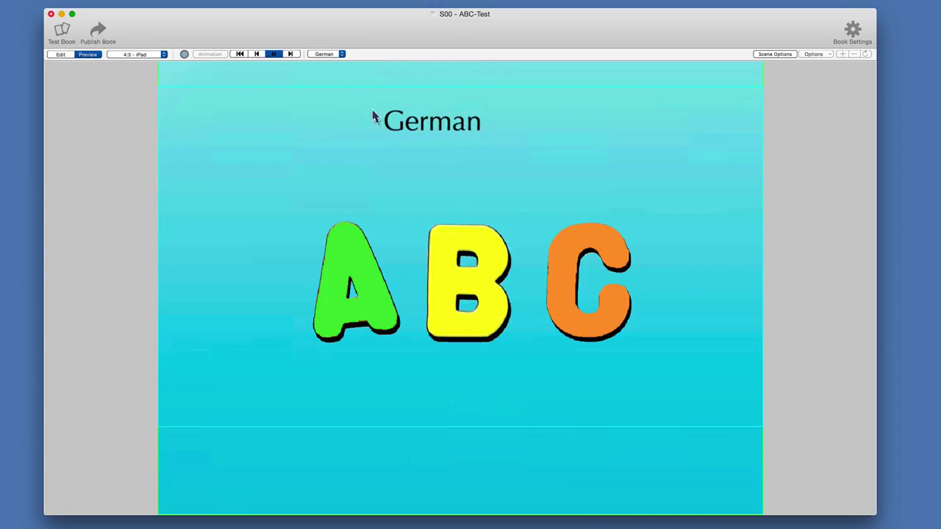
pyautogui.click(240, 54)
pyautogui.click(273, 54)
pyautogui.press('Escape')
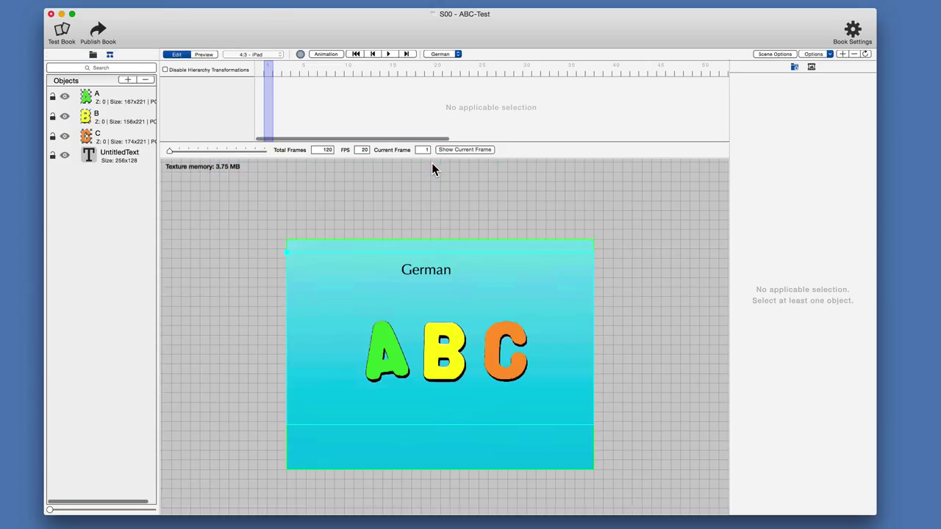
pyautogui.click(425, 277)
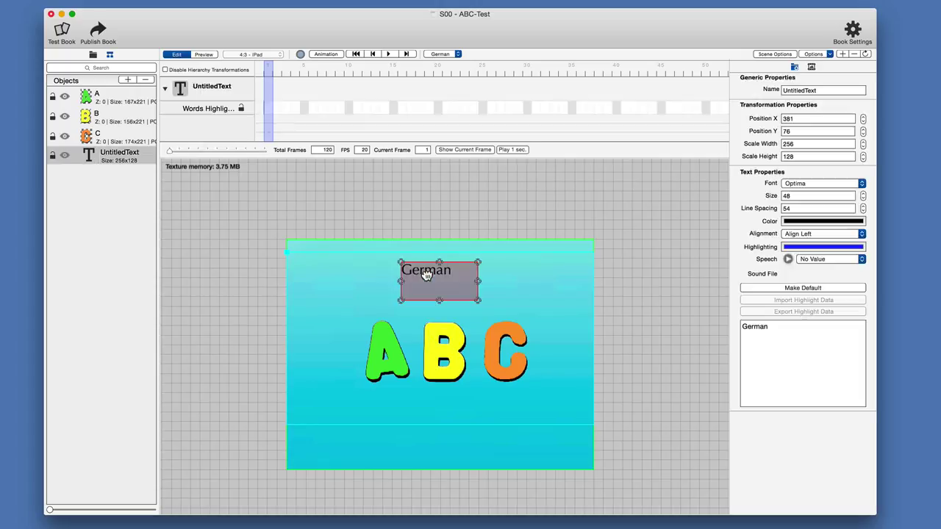
pyautogui.click(823, 191)
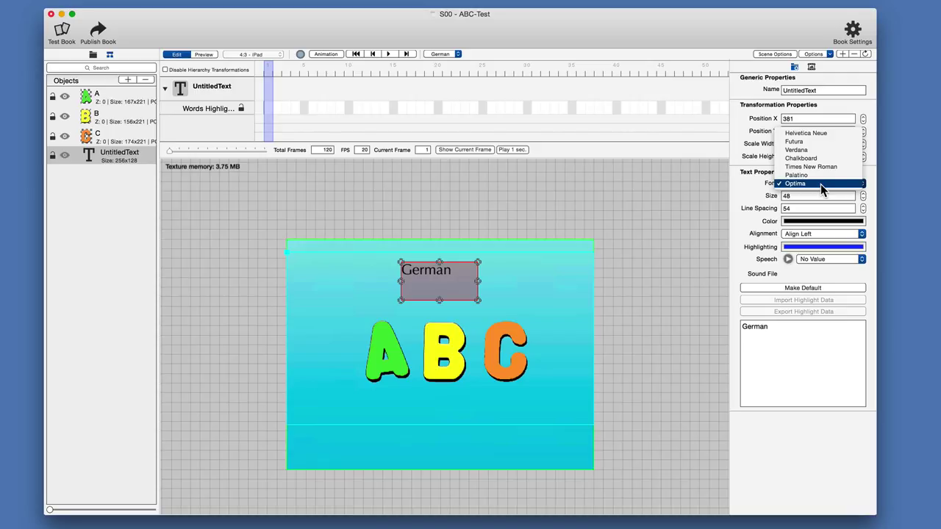
pyautogui.click(667, 201)
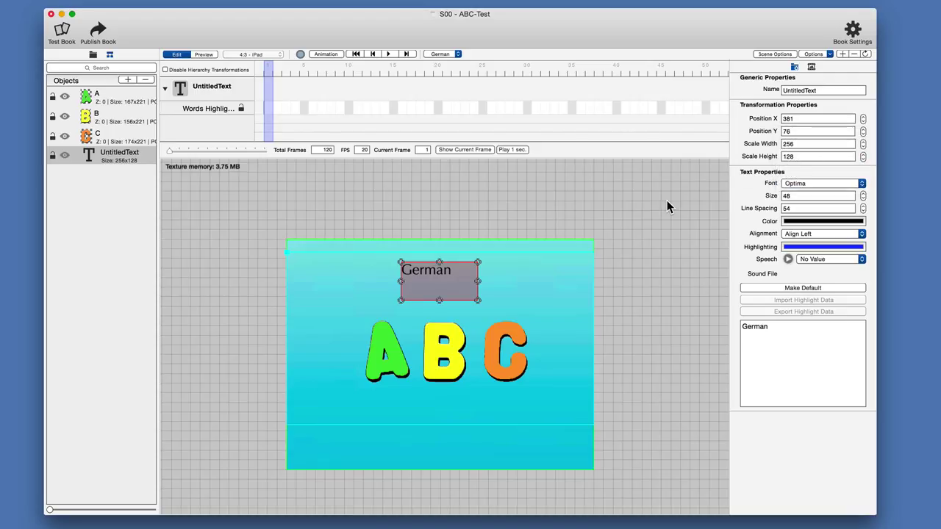
pyautogui.click(635, 215)
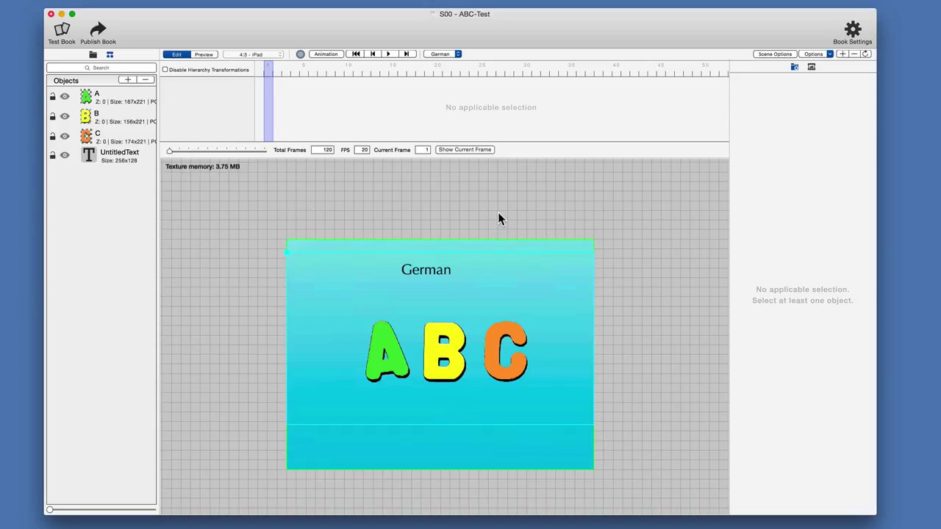
# Add a Text Image object over the letter B reading 'German'
pyautogui.click(128, 79)
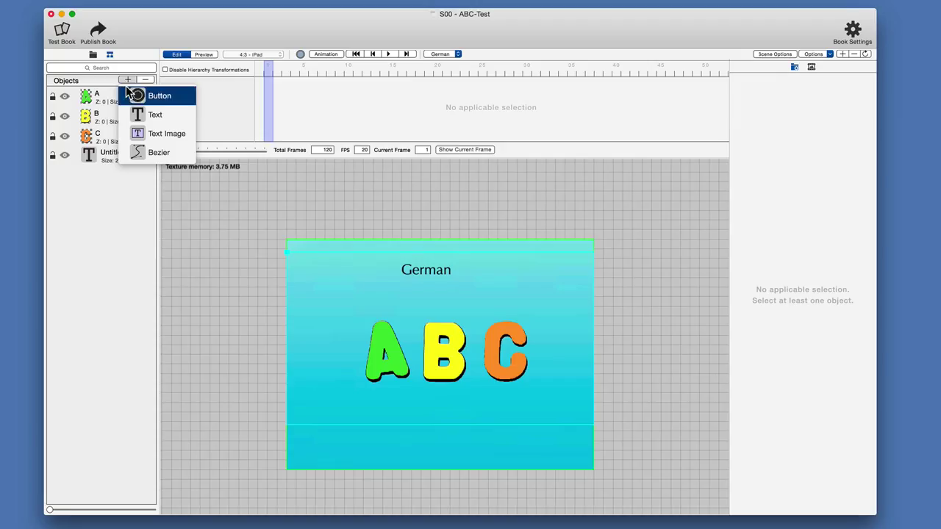
pyautogui.click(130, 138)
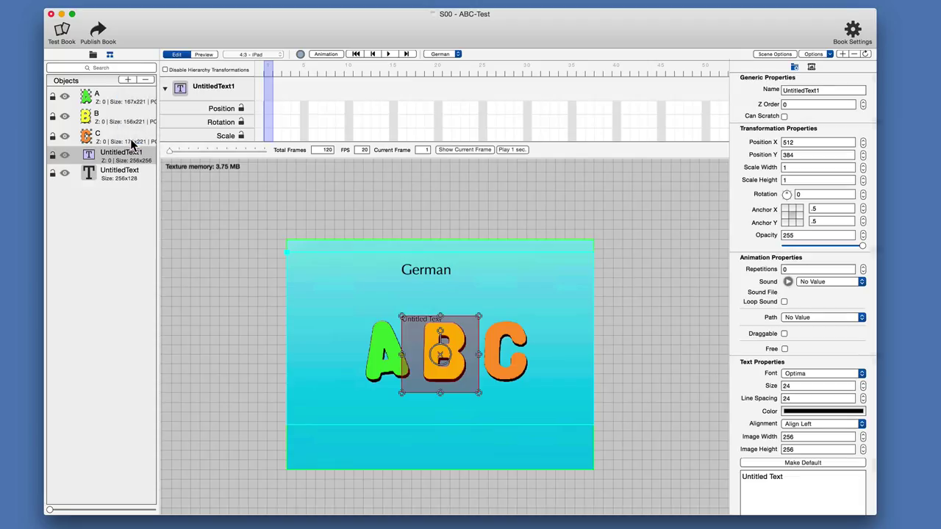
pyautogui.moveTo(445, 358); pyautogui.dragTo(436, 330)
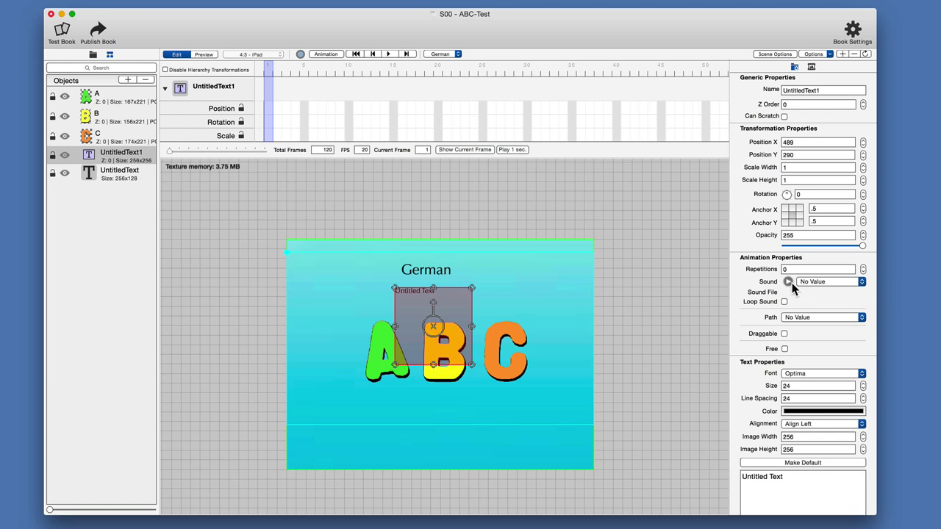
pyautogui.scroll(-3, 781, 275)
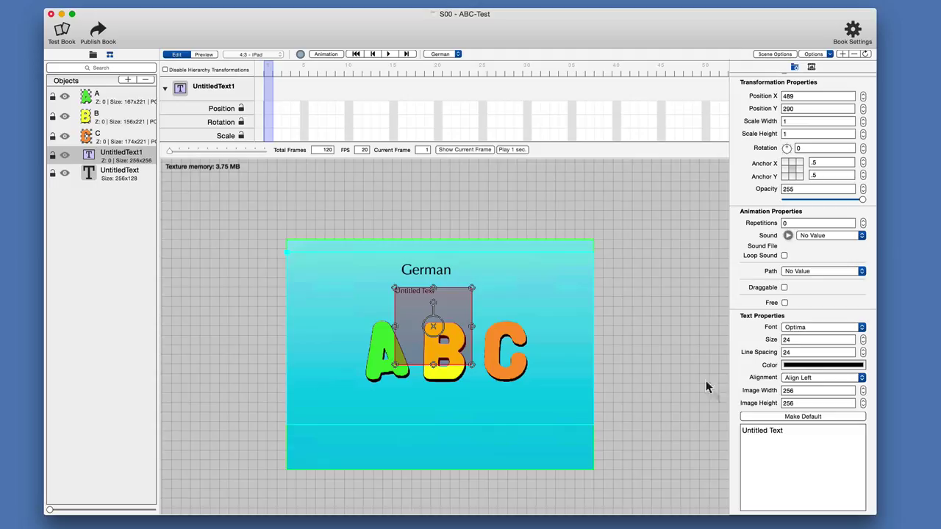
pyautogui.tripleClick(762, 435)
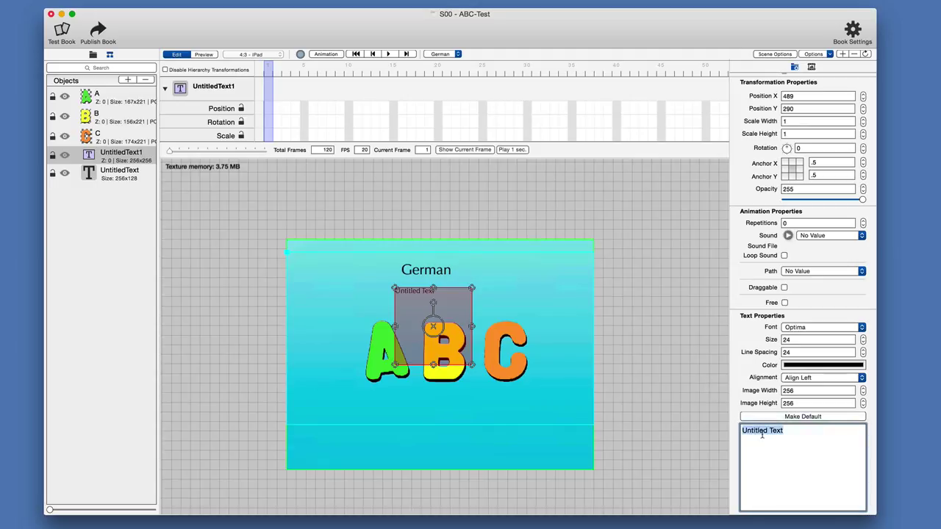
pyautogui.write('German')
# Give the text image font size 48 and line spacing 54
pyautogui.click(791, 339)
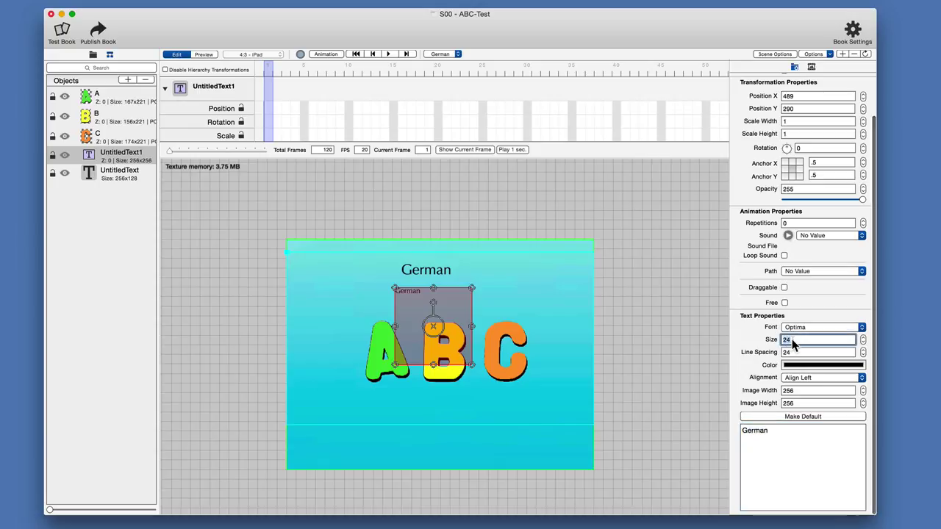
pyautogui.write('48')
pyautogui.press('Tab')
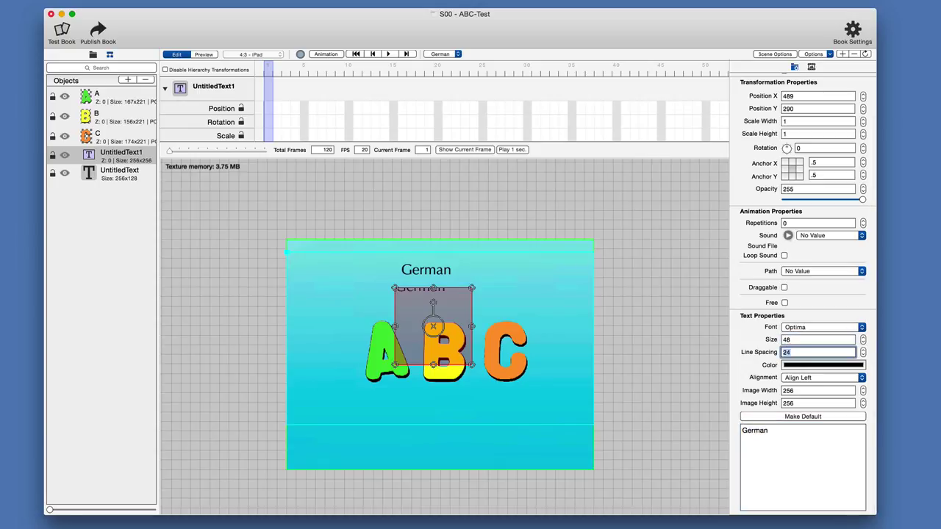
pyautogui.write('54')
# Move the lower German text right to position 524, 296, under the top label
pyautogui.click(485, 295)
pyautogui.click(435, 302)
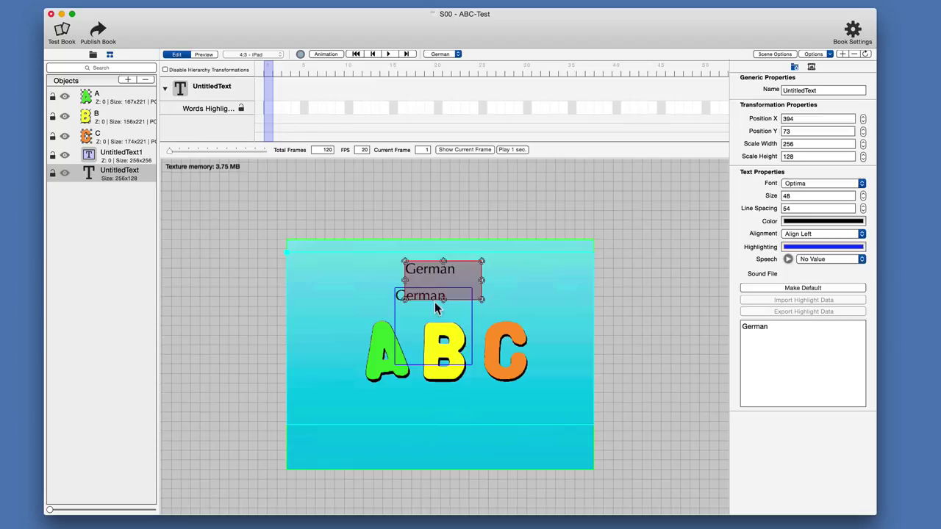
pyautogui.click(434, 324)
pyautogui.moveTo(421, 304); pyautogui.dragTo(432, 305)
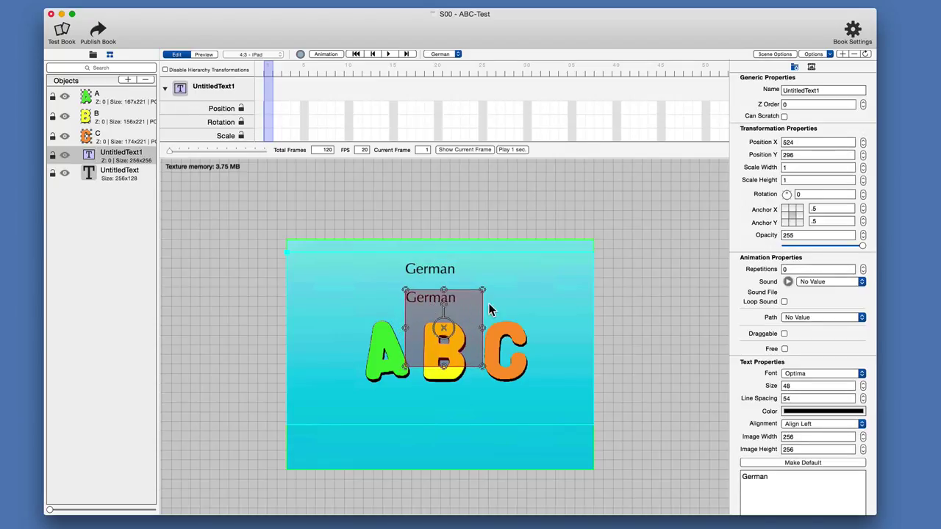
pyautogui.click(506, 303)
pyautogui.click(444, 298)
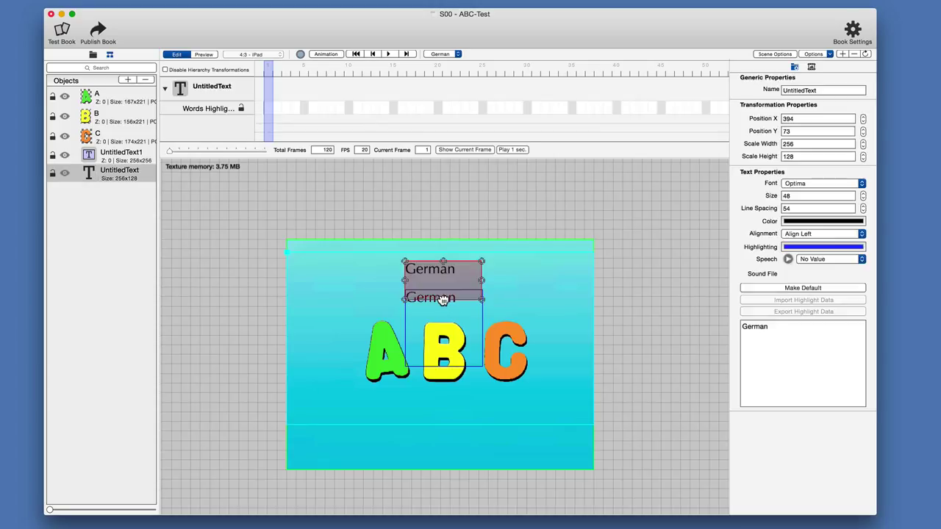
pyautogui.click(442, 309)
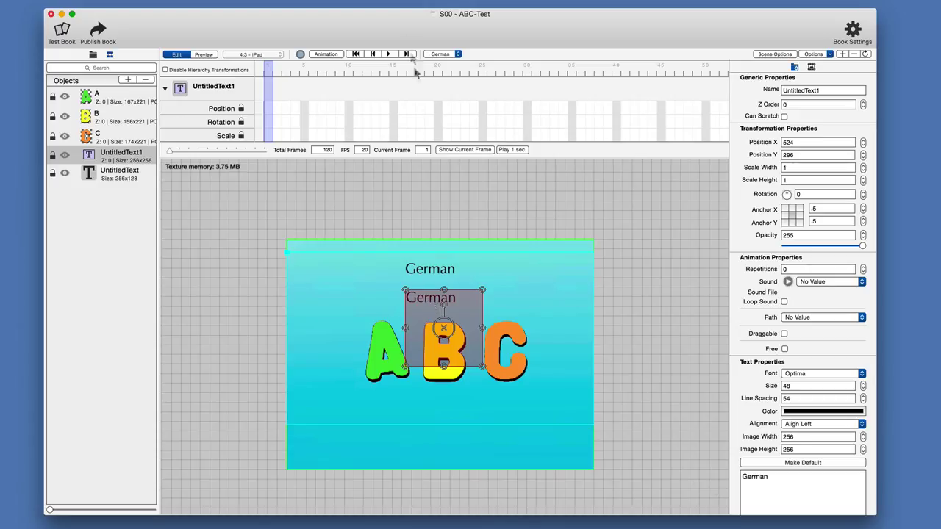
# Switch to English and change the lower text image's wording to 'English'
pyautogui.click(446, 54)
pyautogui.click(441, 46)
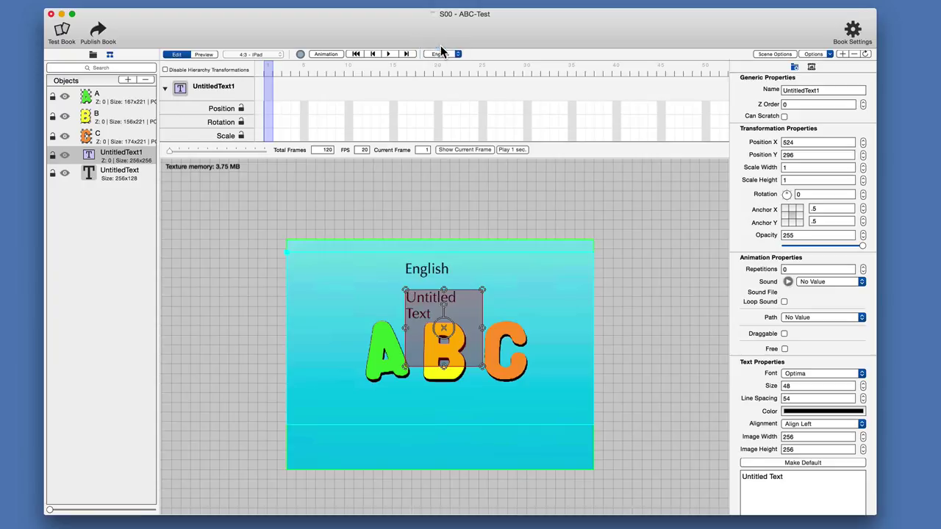
pyautogui.tripleClick(766, 478)
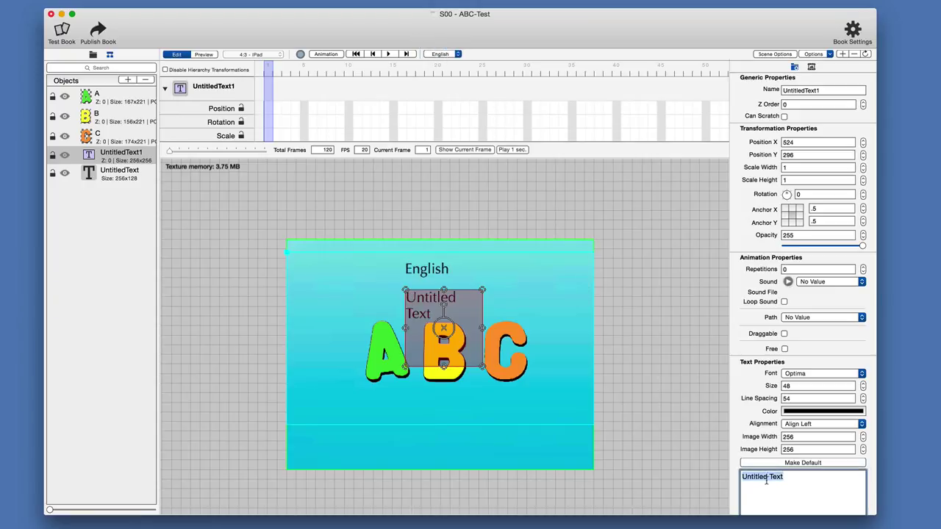
pyautogui.write('English')
pyautogui.press('super+a')
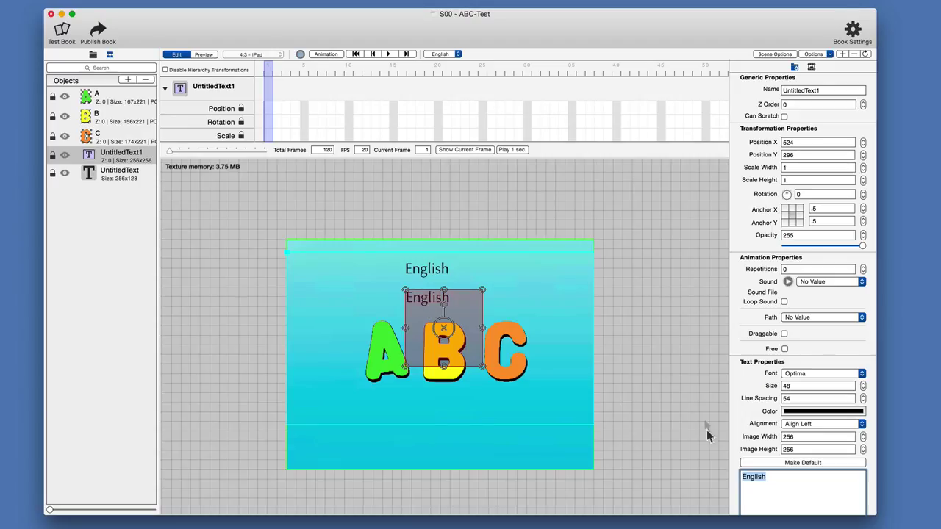
pyautogui.click(688, 384)
pyautogui.click(438, 299)
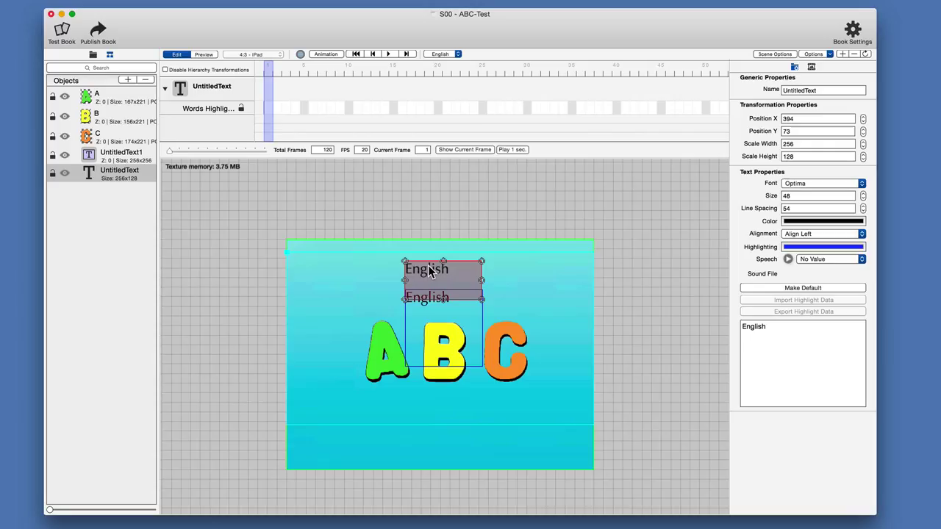
pyautogui.click(445, 342)
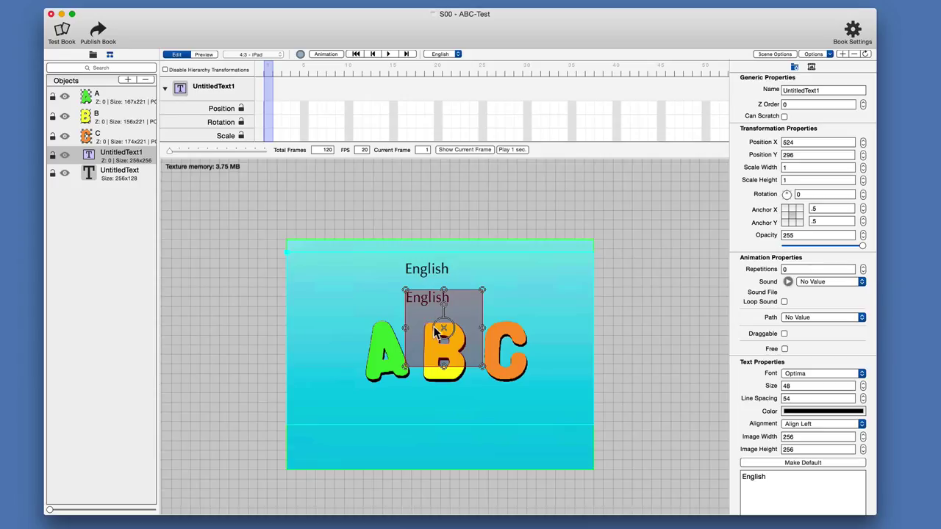
# Bring letter B in front of the text image with Z order 1, then start previewing
pyautogui.click(442, 377)
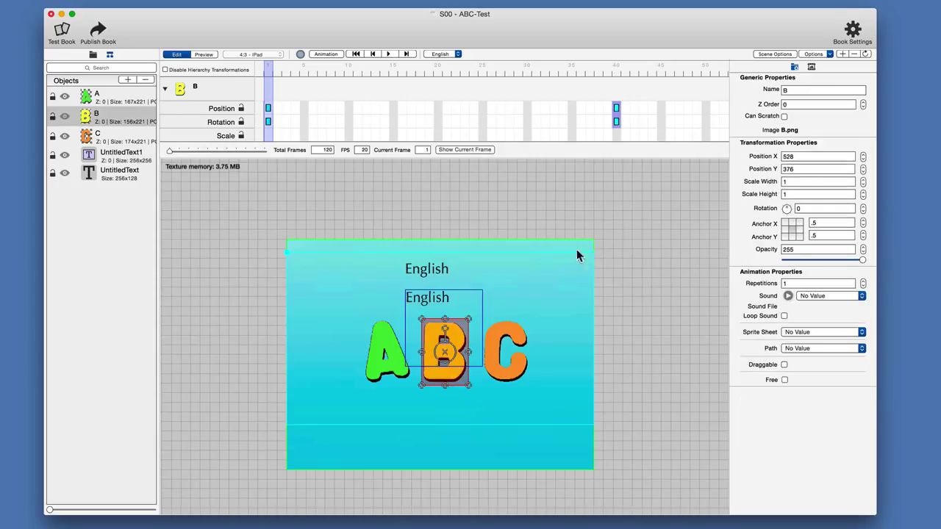
pyautogui.click(863, 102)
pyautogui.click(427, 302)
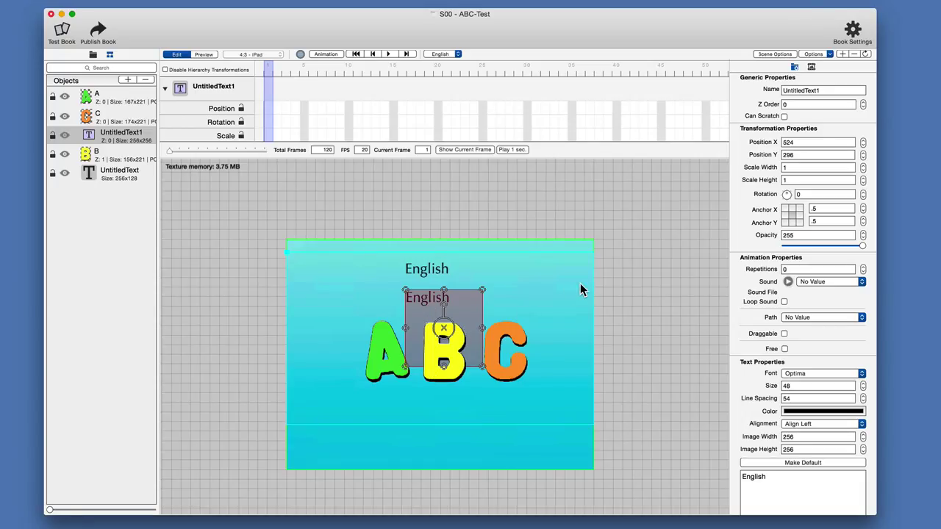
pyautogui.press('space')
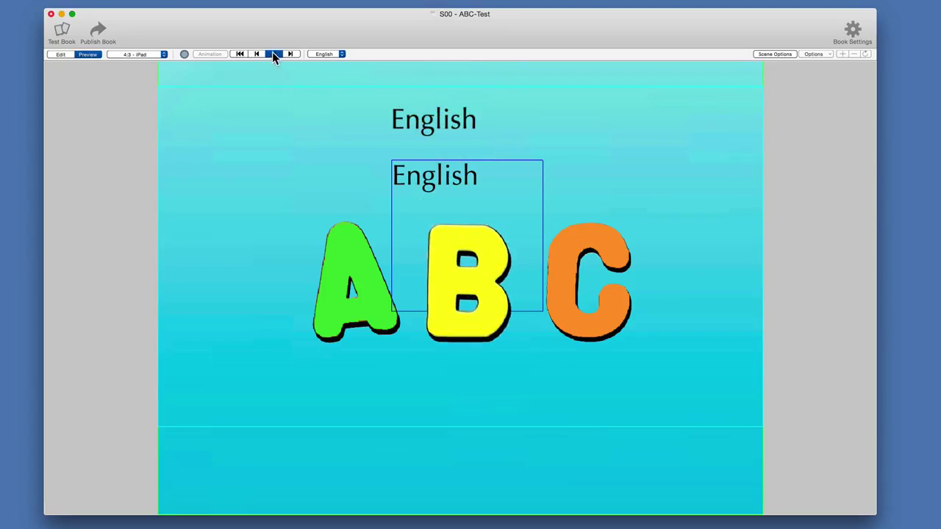
# Replay the B drop-in animation, switch the preview to German, and return to editing
pyautogui.click(239, 53)
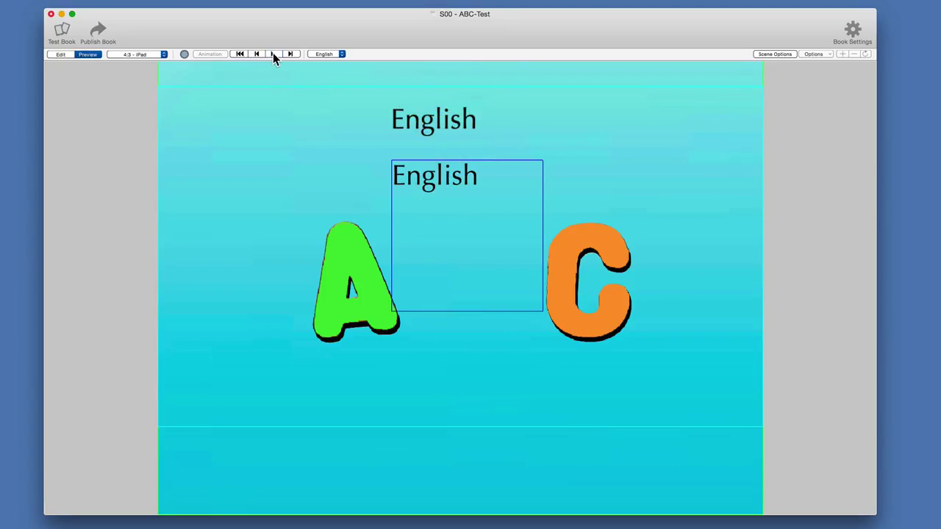
pyautogui.click(273, 54)
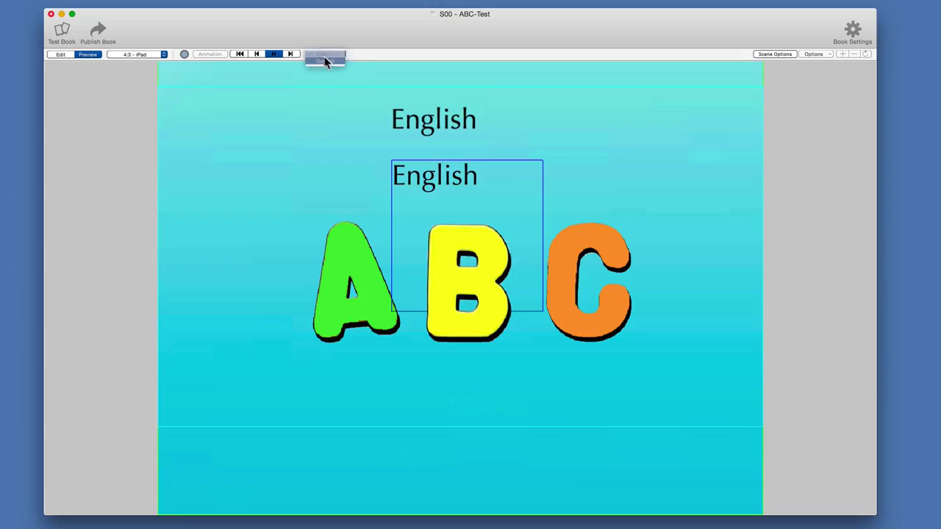
pyautogui.click(326, 62)
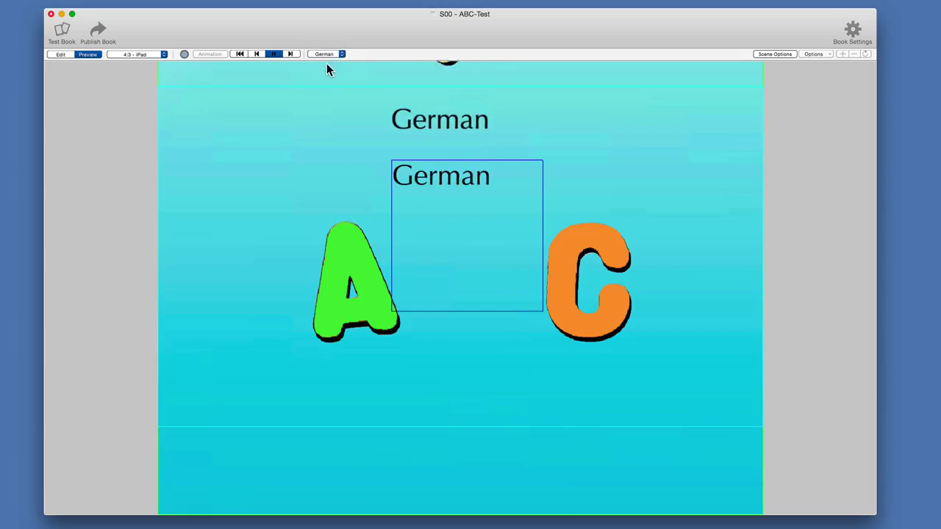
pyautogui.doubleClick(451, 181)
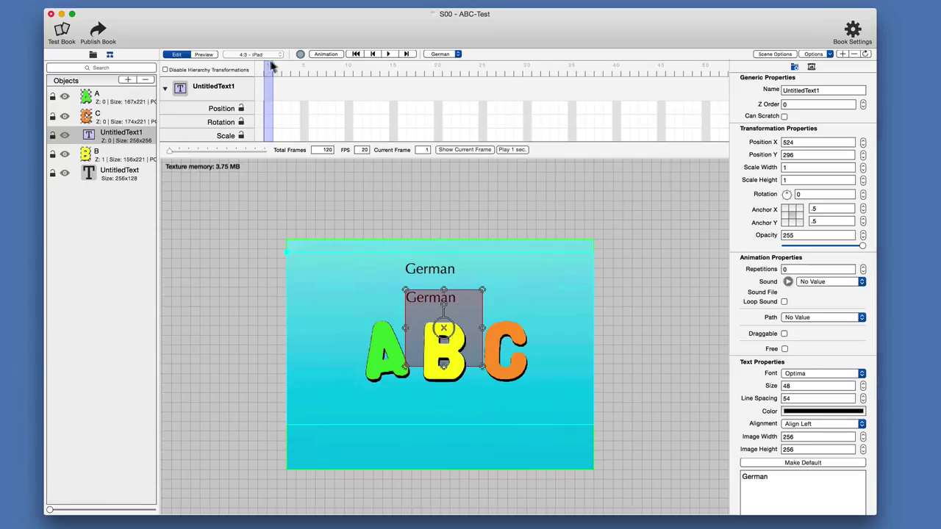
# Record position keyframes at frames 1, 22 and 45, moving the text onto C at frame 22
pyautogui.click(301, 54)
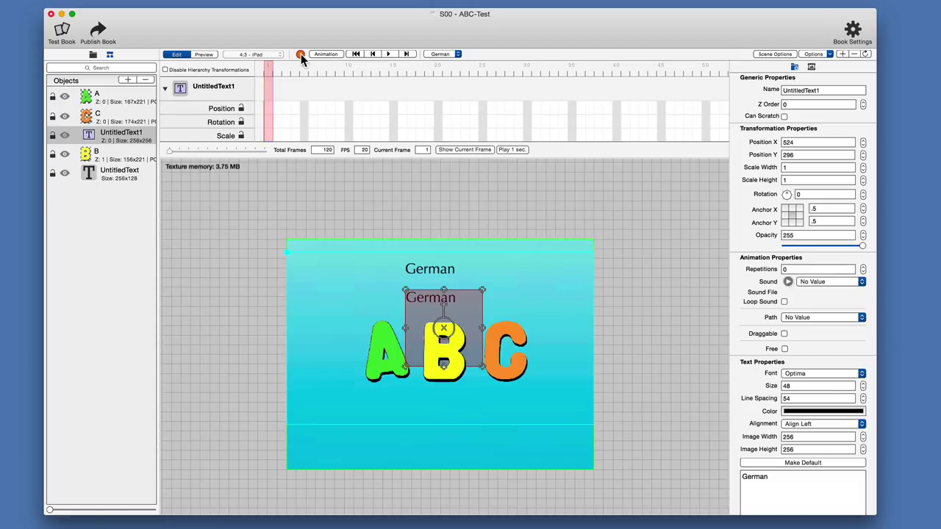
pyautogui.click(268, 108)
pyautogui.click(455, 108)
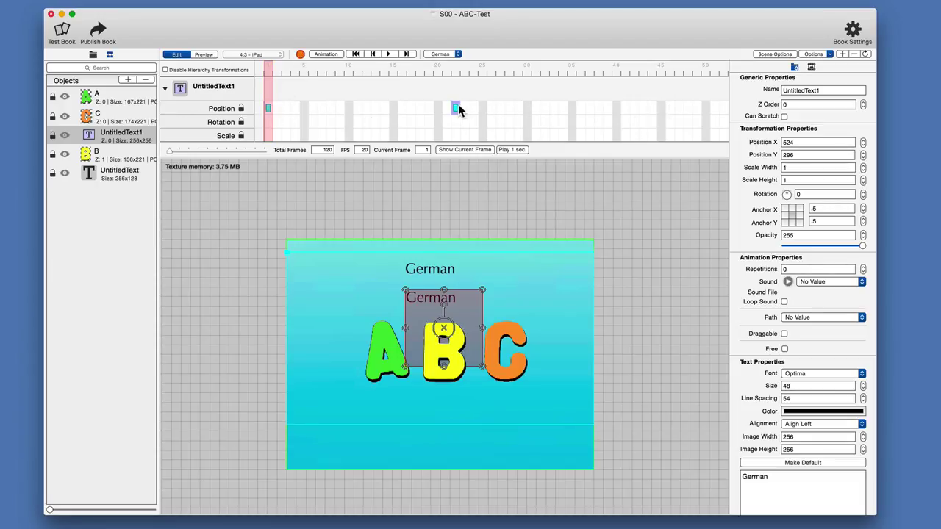
pyautogui.click(661, 108)
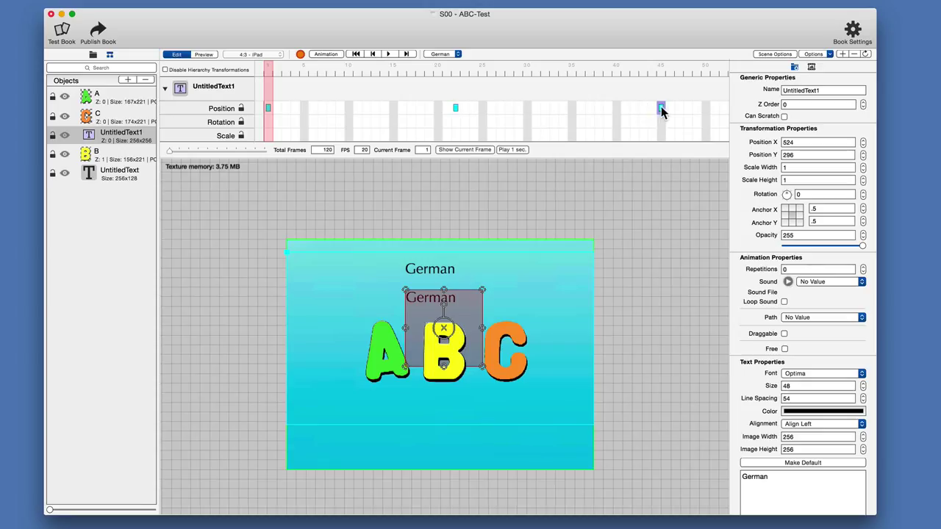
pyautogui.click(455, 71)
pyautogui.moveTo(476, 309); pyautogui.dragTo(561, 309)
# Preview the slide animation, then enlarge the timeline to reveal the Opacity track
pyautogui.click(522, 196)
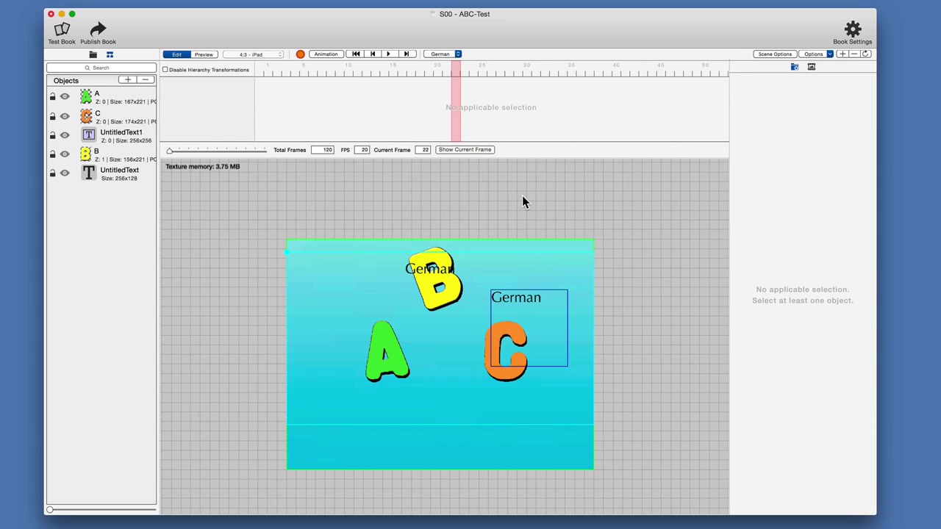
pyautogui.press('super+p')
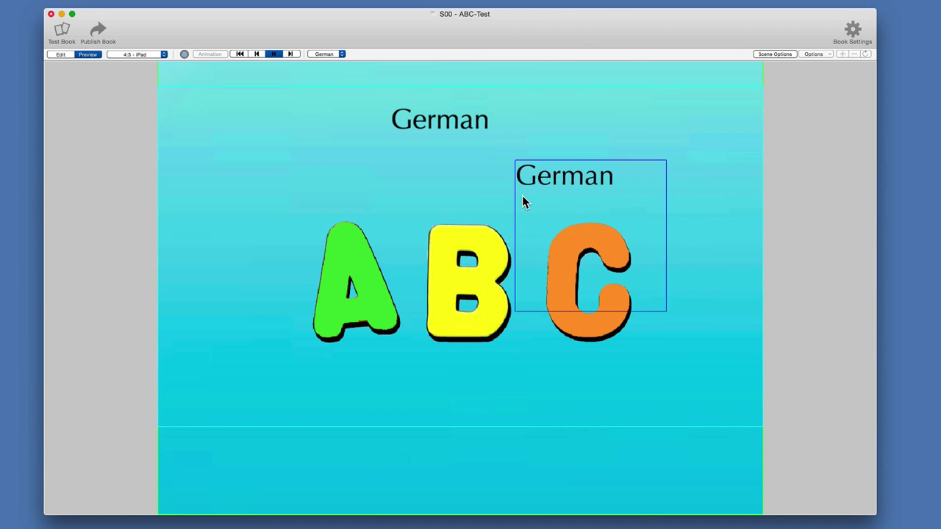
pyautogui.press('super+e')
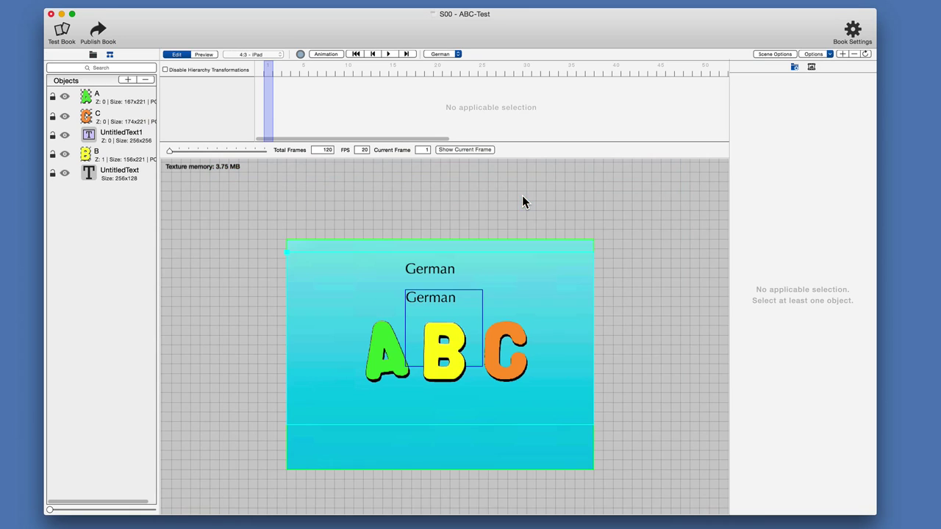
pyautogui.click(450, 296)
pyautogui.click(434, 332)
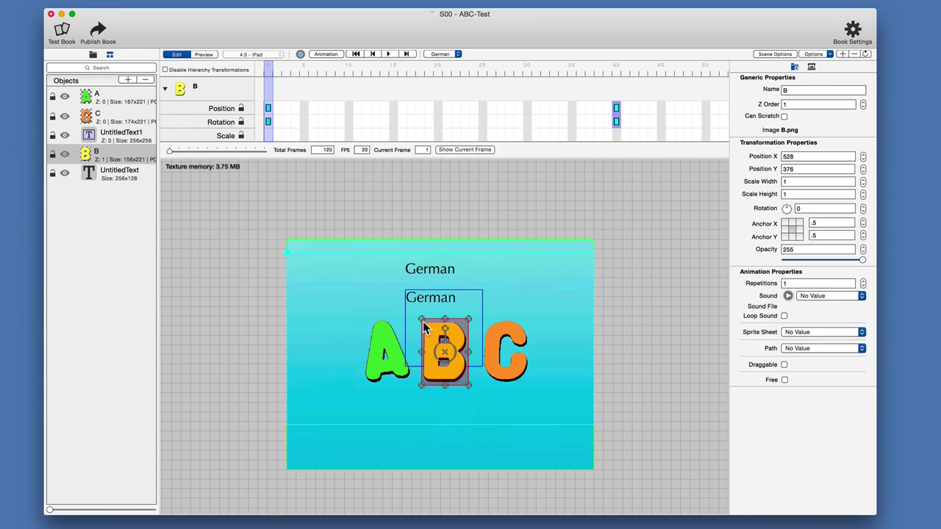
pyautogui.click(414, 316)
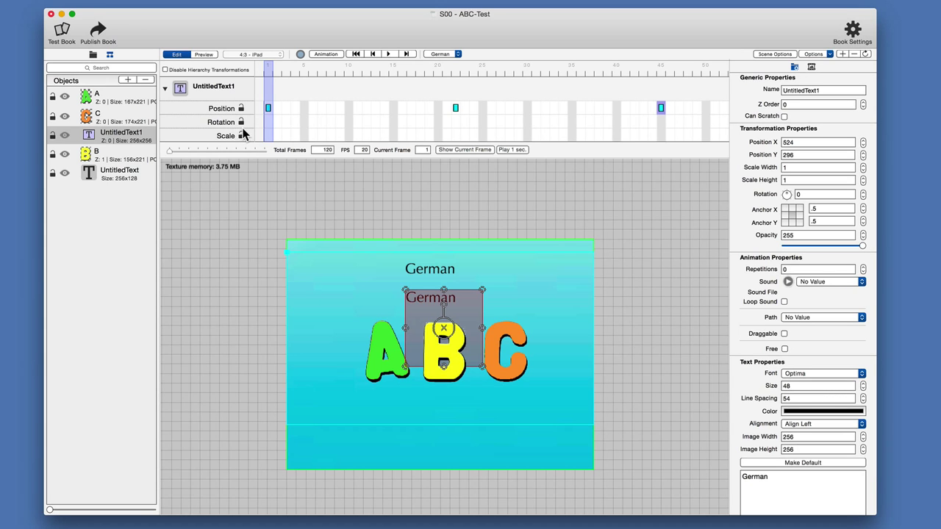
pyautogui.moveTo(309, 157); pyautogui.dragTo(310, 184)
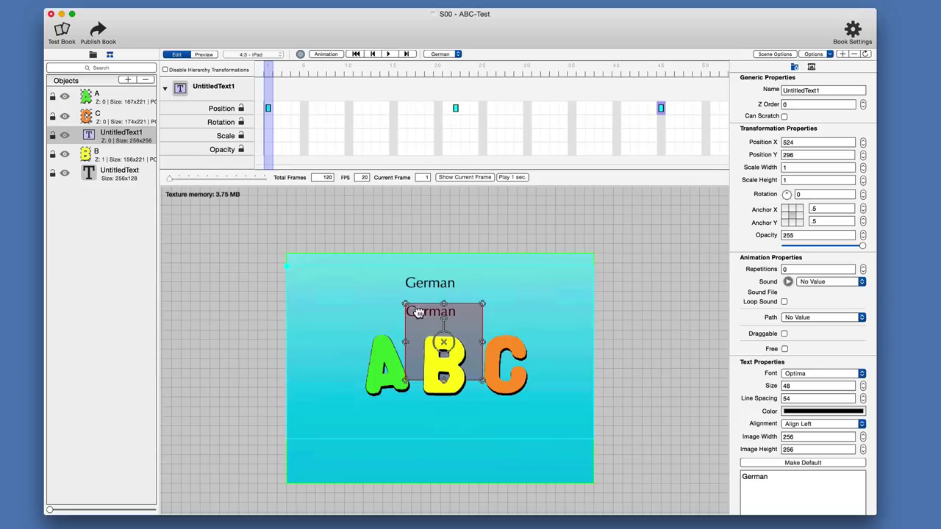
# Change the lower text image's font to Papyrus
pyautogui.scroll(-1, 418, 314)
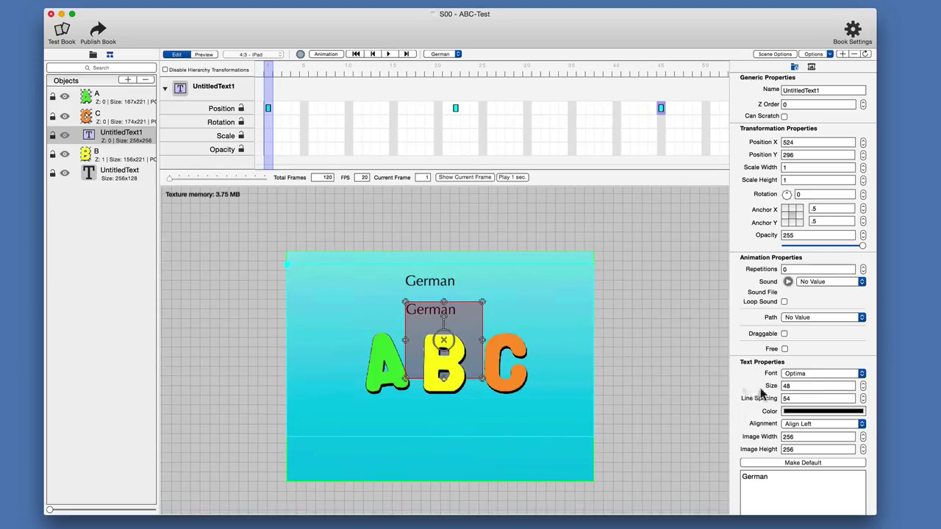
pyautogui.click(816, 375)
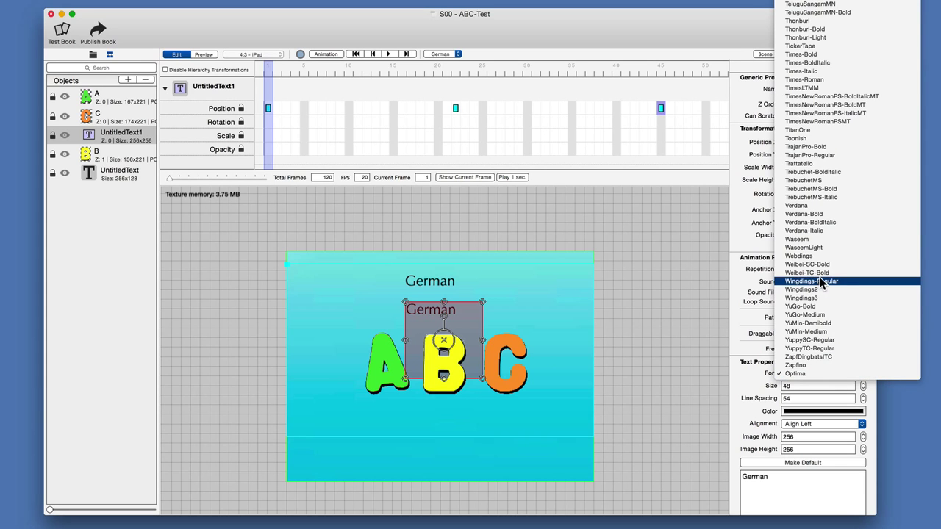
pyautogui.scroll(3, 846, 220)
pyautogui.scroll(15, 846, 265)
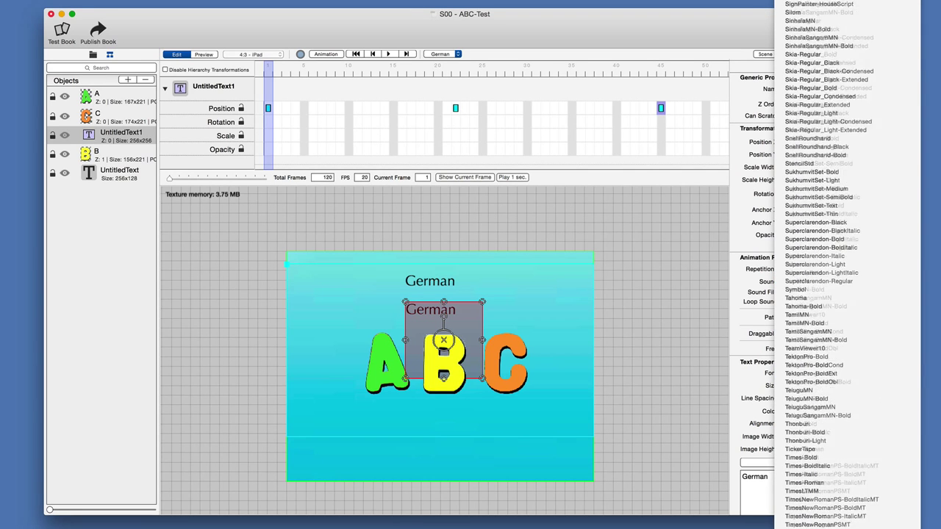
pyautogui.scroll(10, 874, 103)
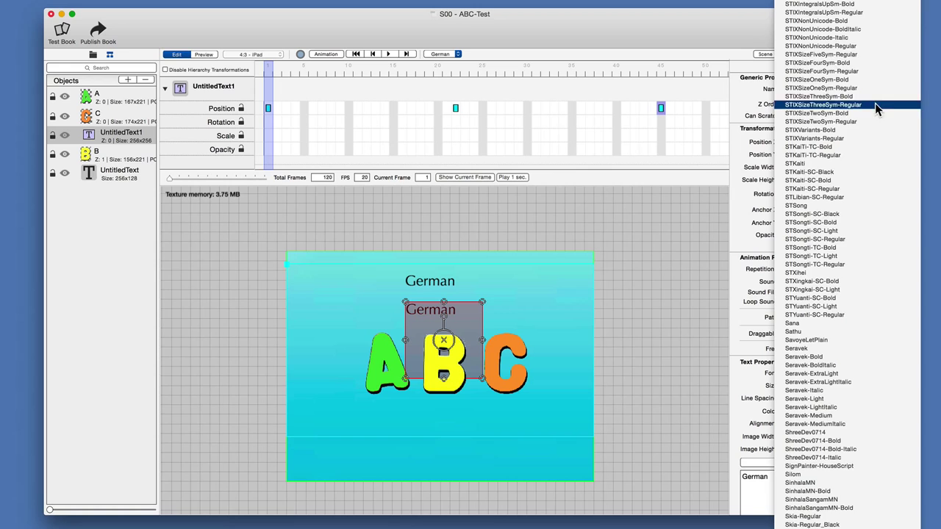
pyautogui.scroll(10, 824, 184)
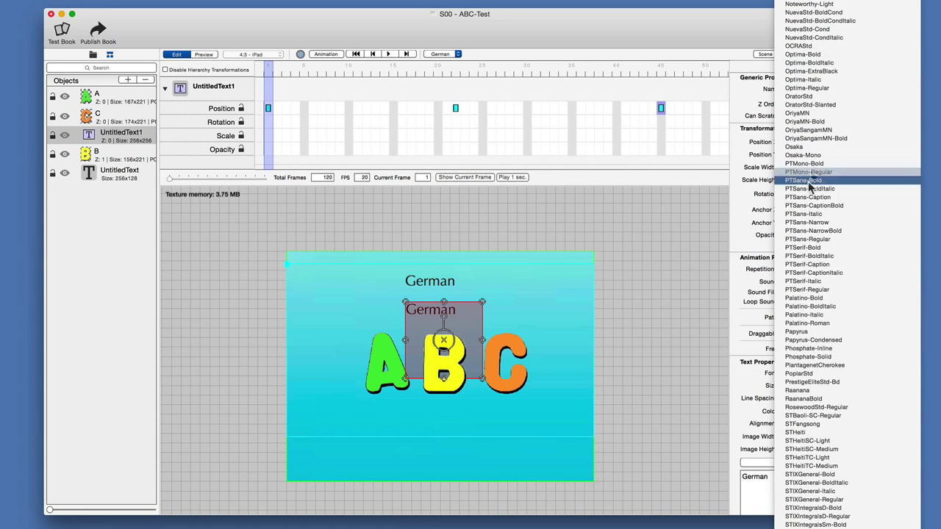
pyautogui.click(811, 331)
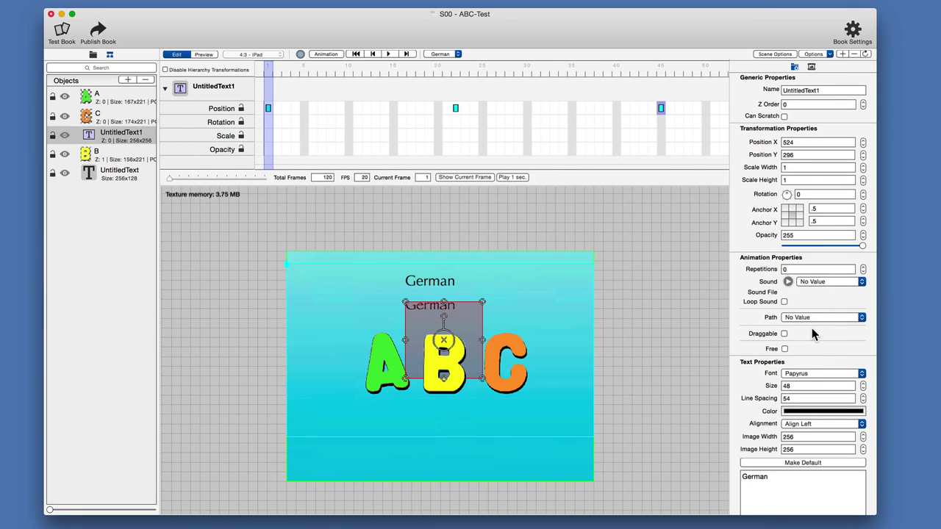
# Set the text image's line spacing to 80
pyautogui.click(805, 387)
pyautogui.doubleClick(805, 398)
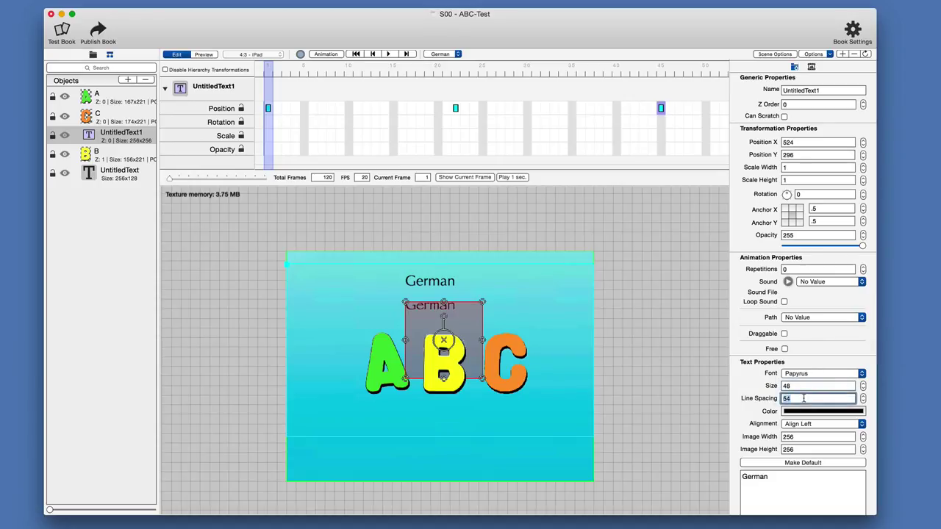
pyautogui.write('80')
pyautogui.press('Return')
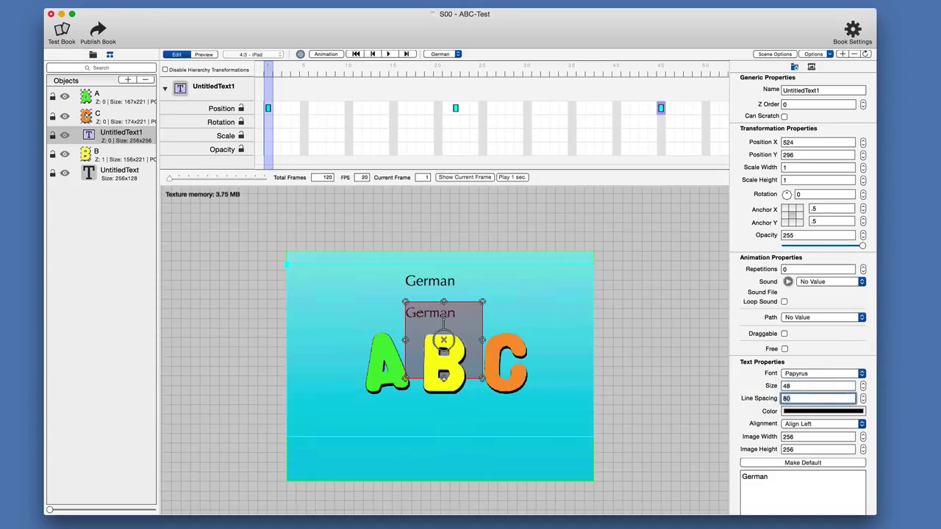
pyautogui.click(499, 303)
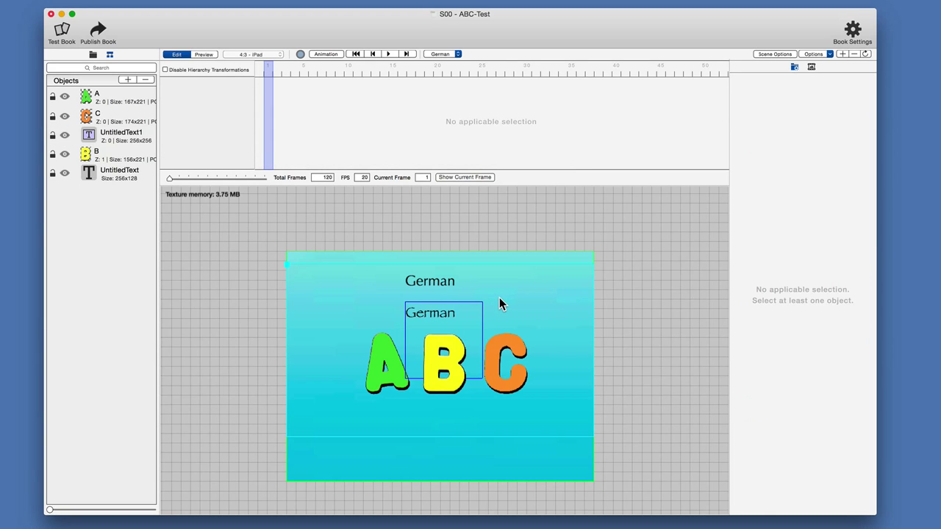
# Preview the animated scene, switch it to English, and go back to editing
pyautogui.press('super+p')
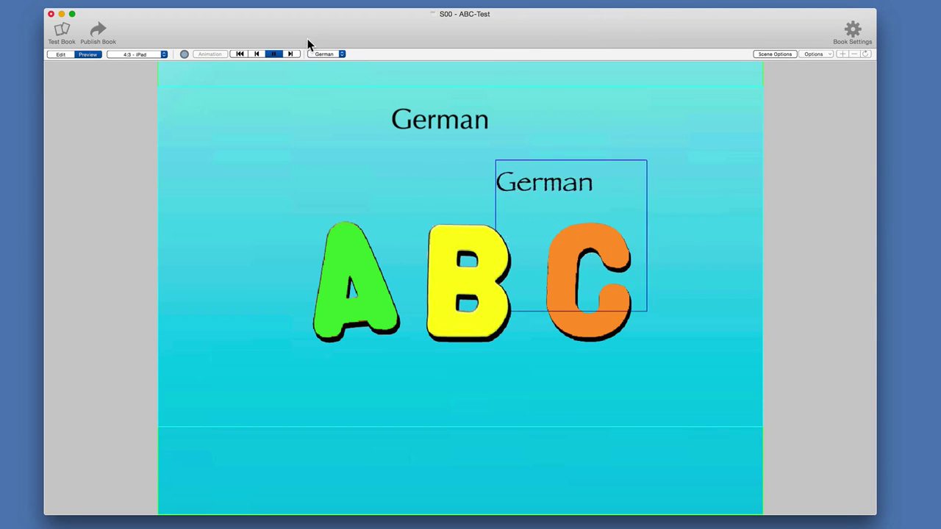
pyautogui.click(325, 54)
pyautogui.click(325, 47)
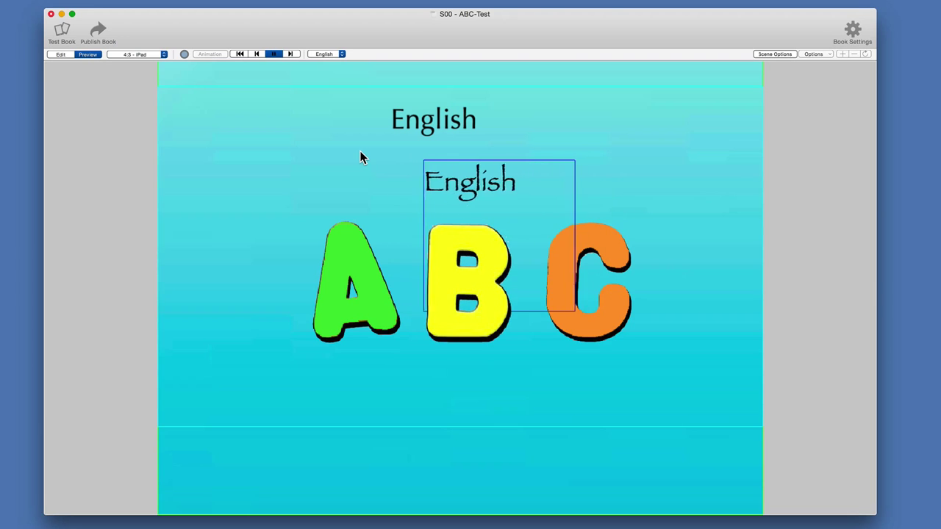
pyautogui.press('Escape')
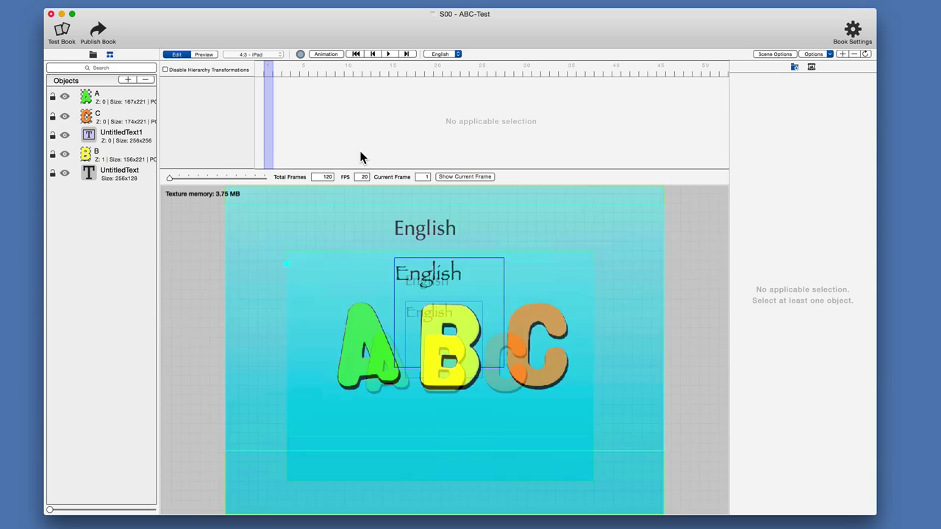
# Select the English text object UntitledText1 over the B to show its timeline and properties
pyautogui.click(432, 317)
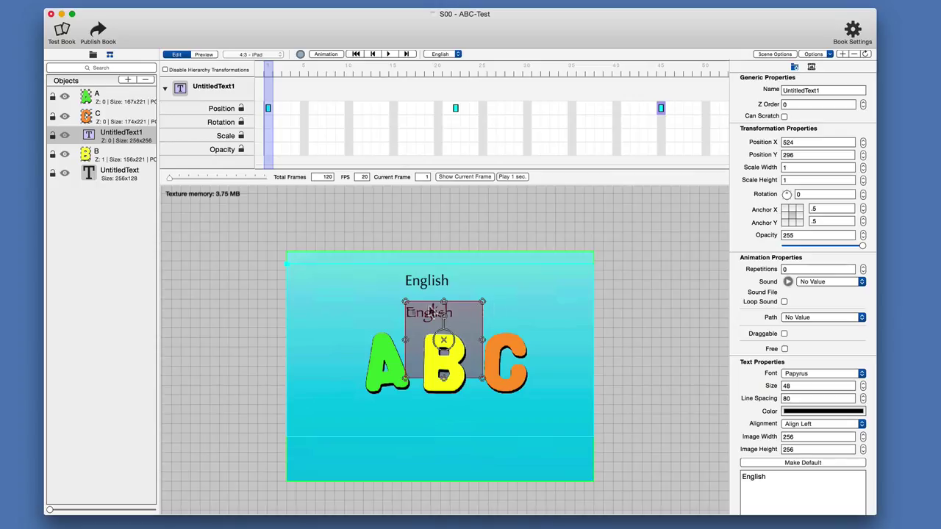
pyautogui.click(816, 169)
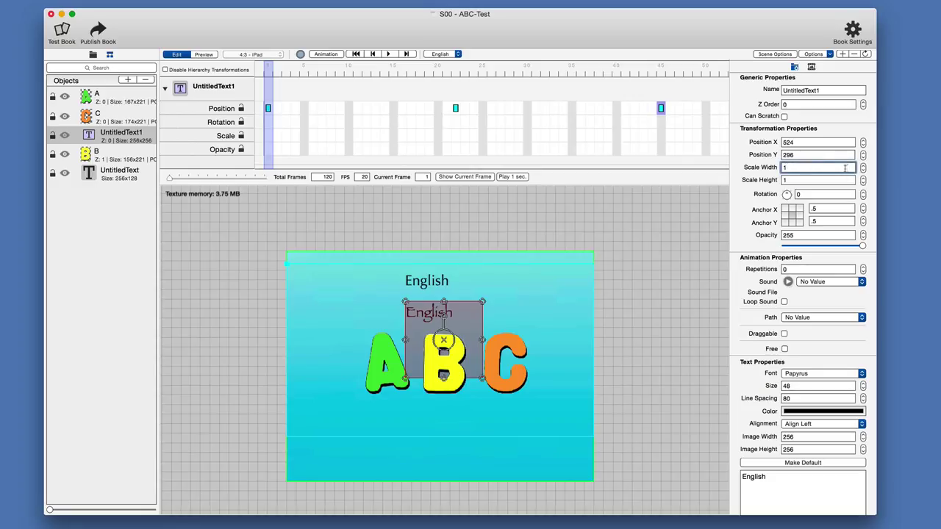
pyautogui.click(863, 165)
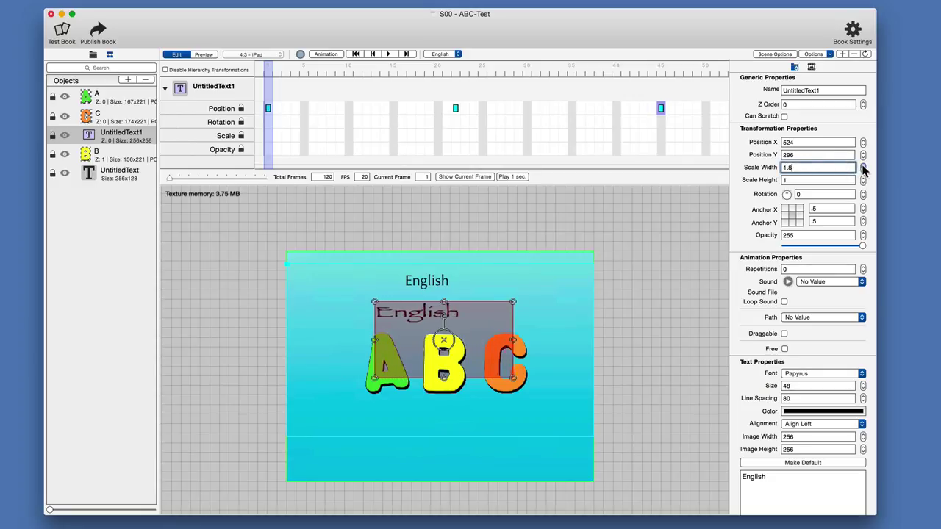
pyautogui.click(862, 165)
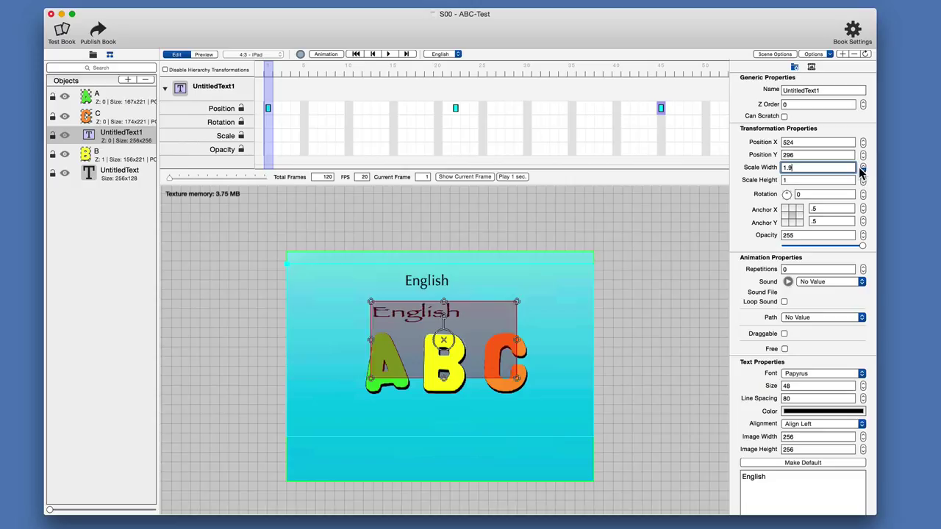
pyautogui.click(863, 170)
pyautogui.click(863, 171)
pyautogui.click(863, 178)
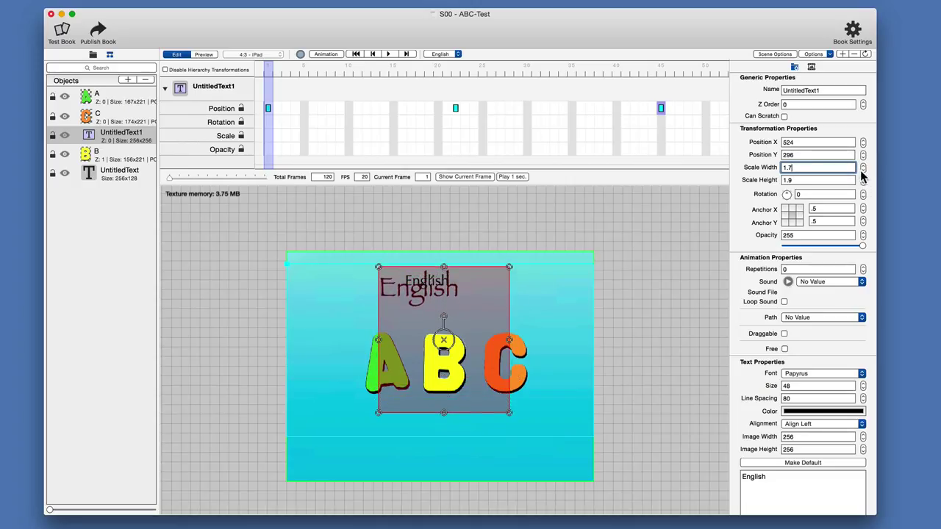
pyautogui.press('BackSpace')
pyautogui.press('BackSpace')
pyautogui.press('Return')
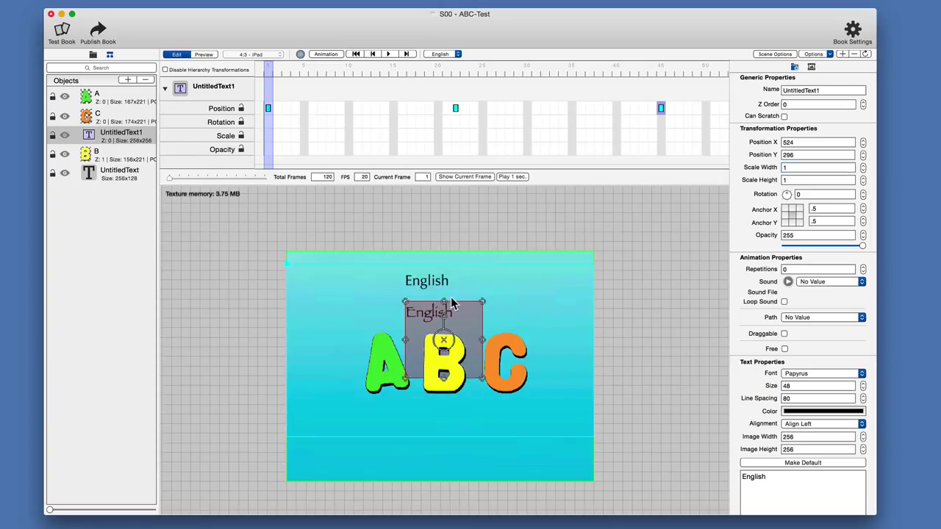
# Change the English text image's width to 400, leaving its height at 256
pyautogui.click(799, 437)
pyautogui.write('400')
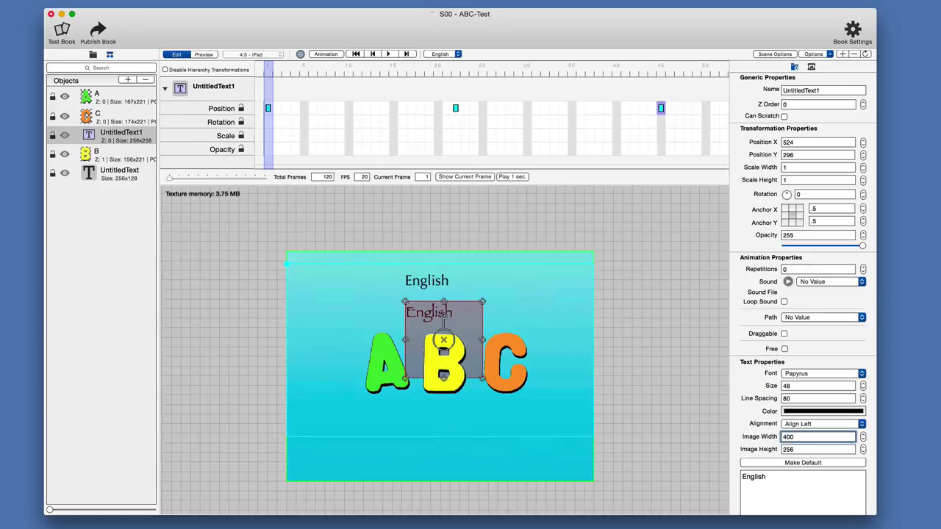
pyautogui.press('Return')
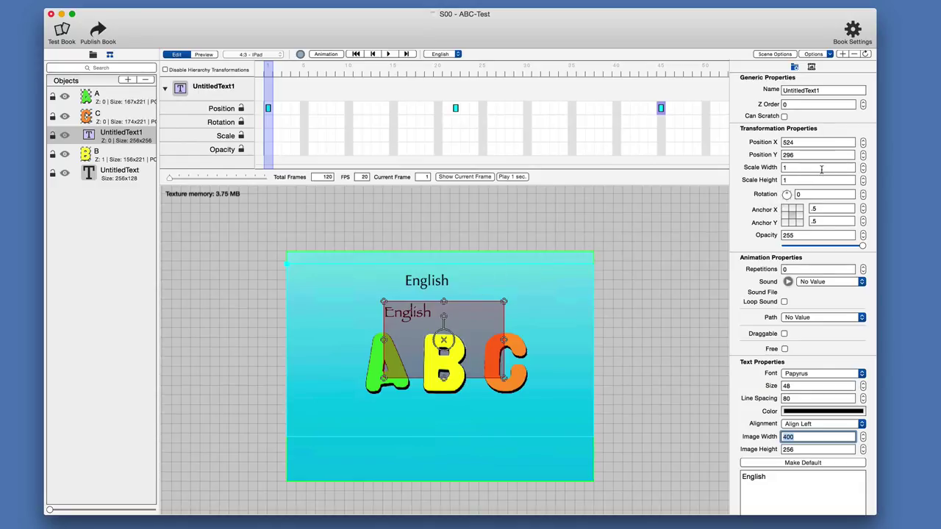
pyautogui.click(488, 311)
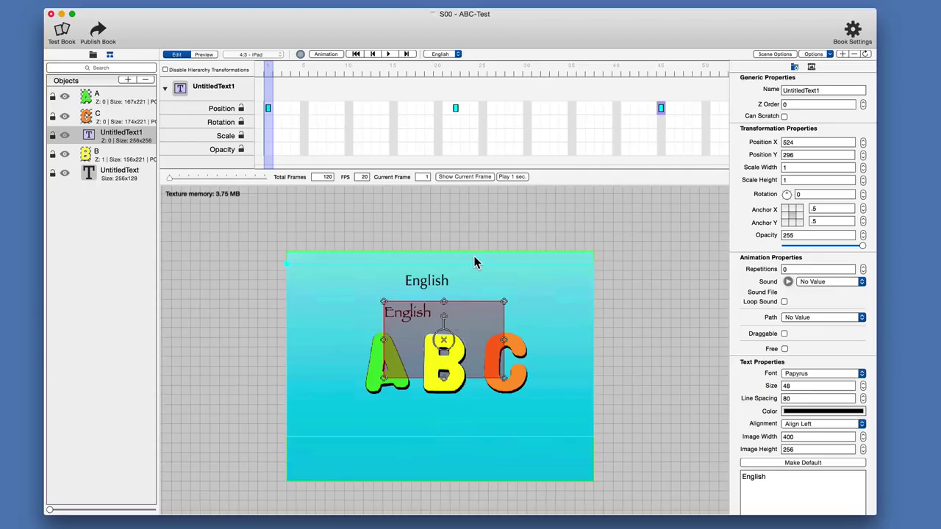
pyautogui.press('super+p')
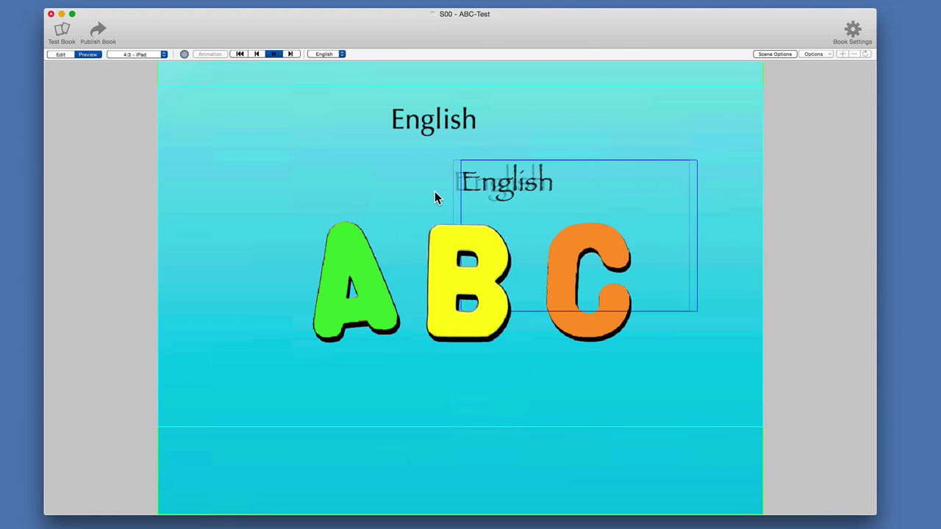
pyautogui.press('super+e')
pyautogui.click(480, 215)
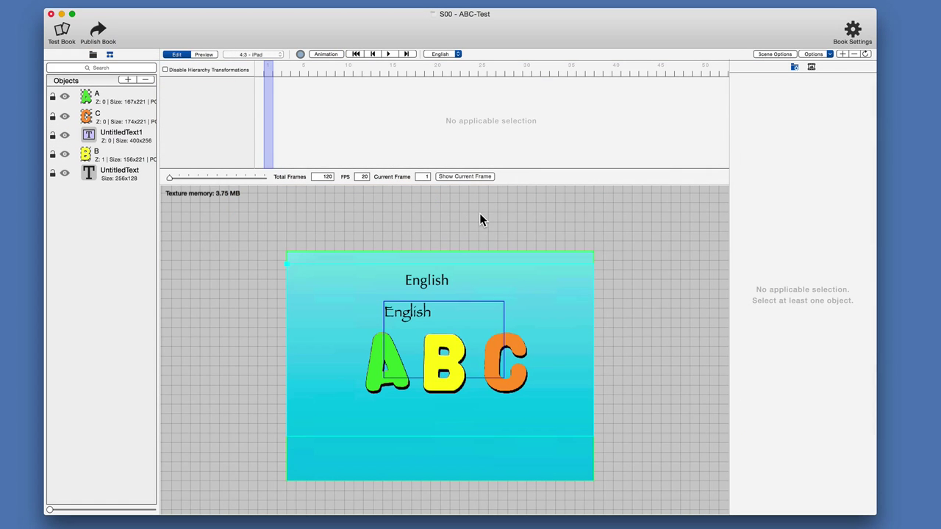